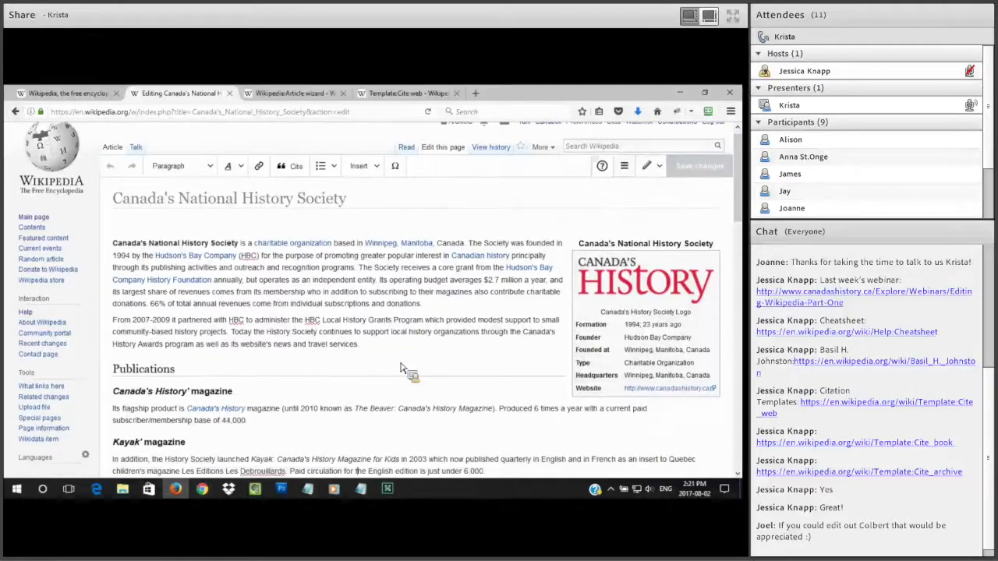
Replace the digit 6 with "six" in the publishing frequency sentence under the Canada's History magazine heading
{"action": "key", "text": "Down"}
{"action": "key", "text": "Down"}
{"action": "key", "text": "Down"}
{"action": "key", "text": "Down"}
{"action": "key", "text": "Down"}
{"action": "key", "text": "Down"}
{"action": "key", "text": "Down"}
{"action": "key", "text": "Down"}
{"action": "key", "text": "Down"}
{"action": "key", "text": "Down"}
{"action": "key", "text": "Down"}
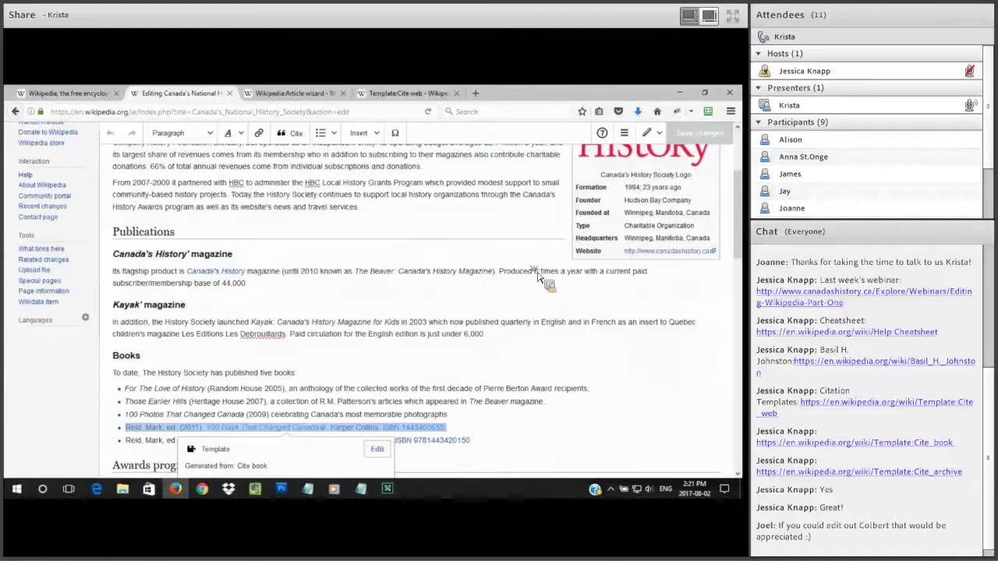
{"action": "left_click", "coordinate": [564, 310]}
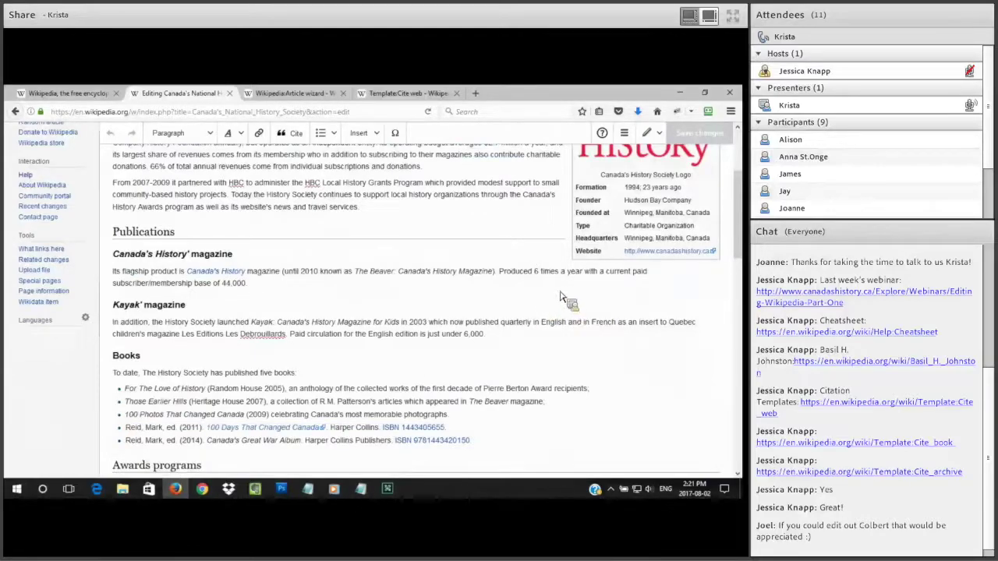
{"action": "key", "text": "Delete"}
{"action": "type", "text": "six"}
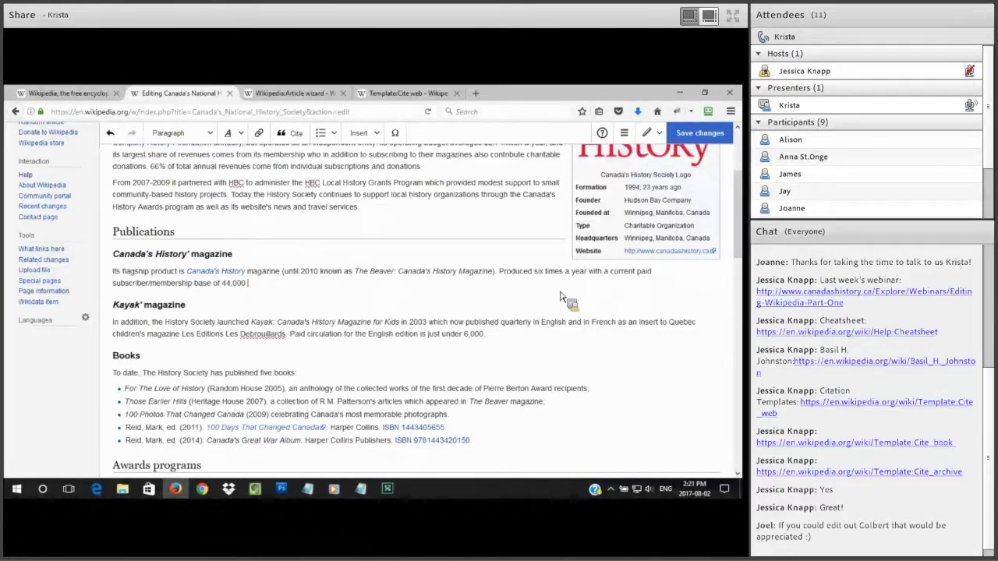
Select "English edition is just under 6,000." in the Kayak magazine paragraph and look at the available text styling options
{"action": "key", "text": "Down"}
{"action": "key", "text": "Down"}
{"action": "key", "text": "End"}
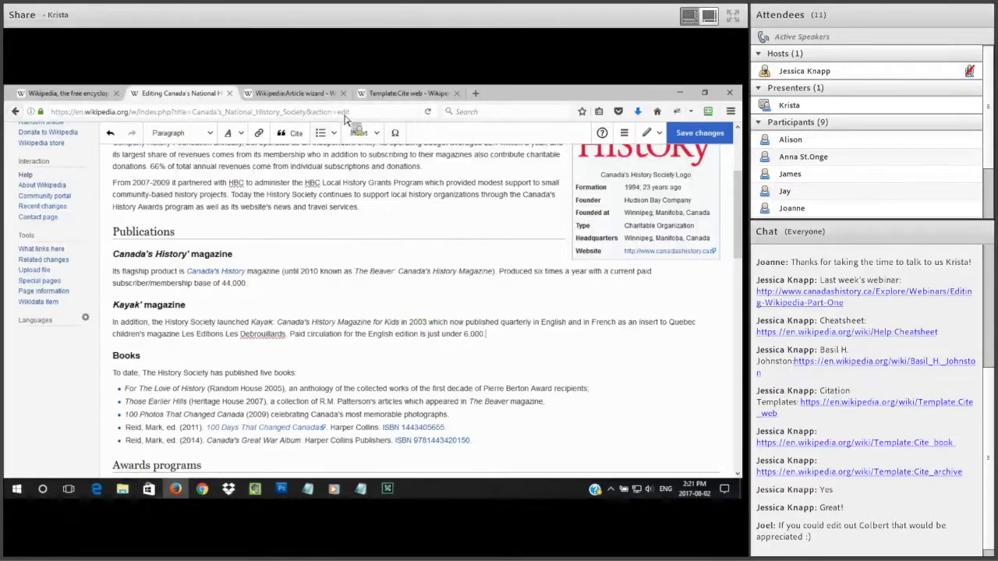
{"action": "left_click_drag", "start_coordinate": [504, 338], "coordinate": [478, 334]}
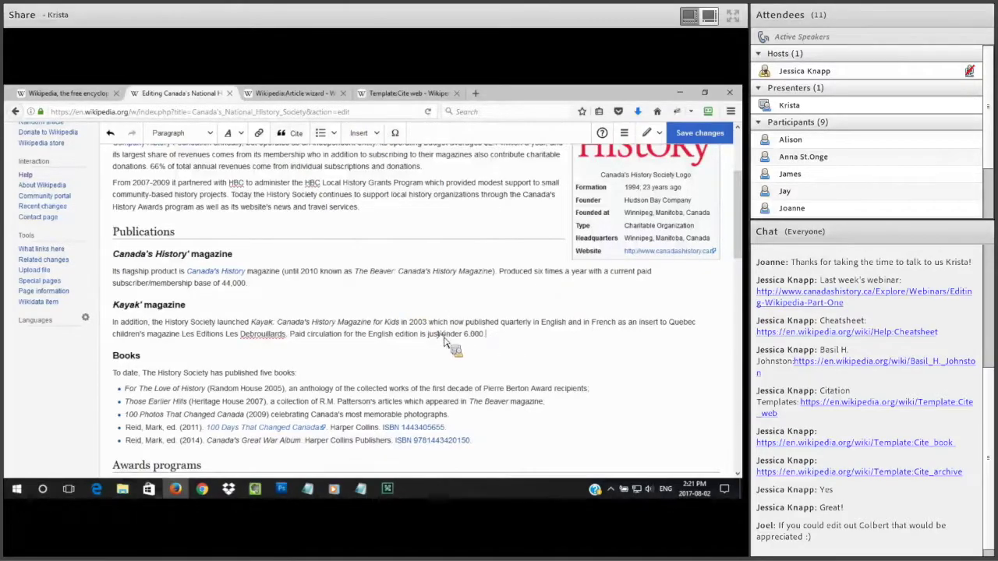
{"action": "left_click_drag", "start_coordinate": [388, 346], "coordinate": [368, 343]}
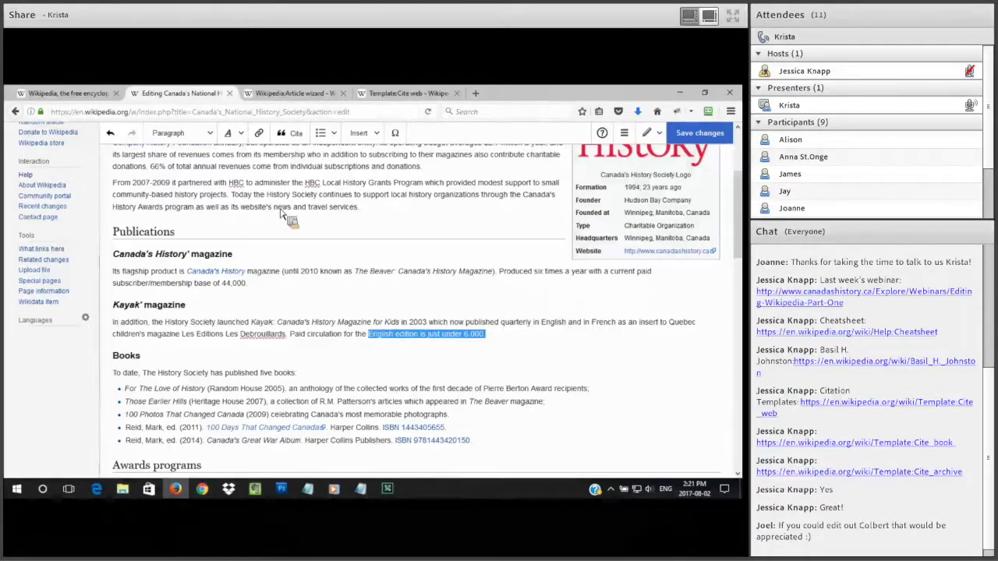
{"action": "left_click", "coordinate": [233, 134]}
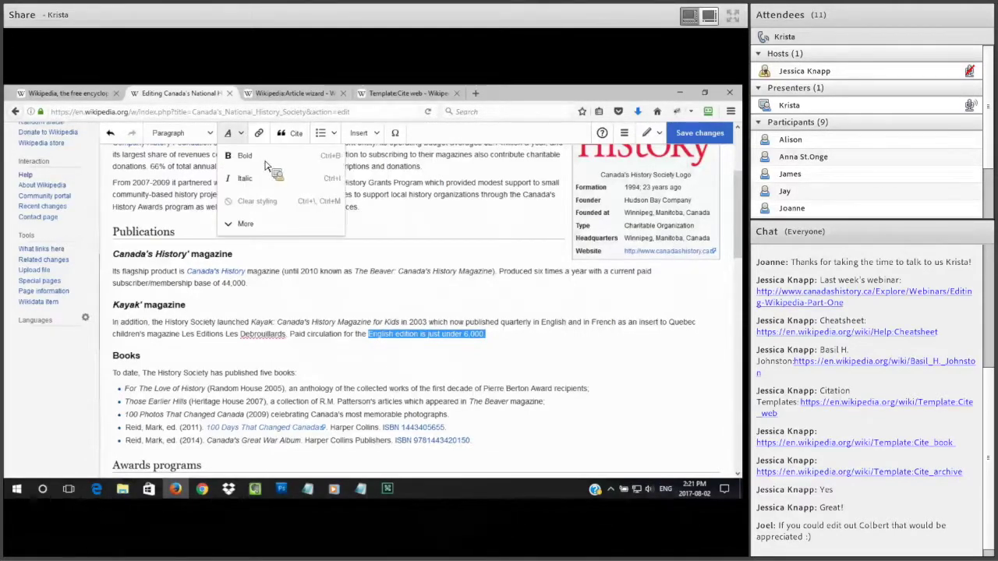
{"action": "left_click", "coordinate": [505, 346]}
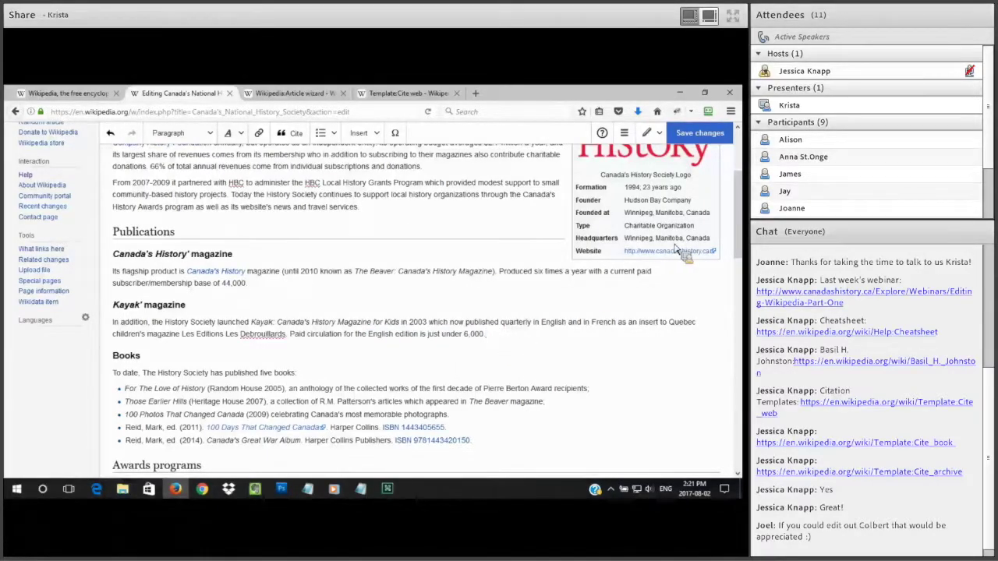
Review the pending changes in both visual and wikitext comparisons, and return to editing without saving
{"action": "left_click", "coordinate": [711, 135]}
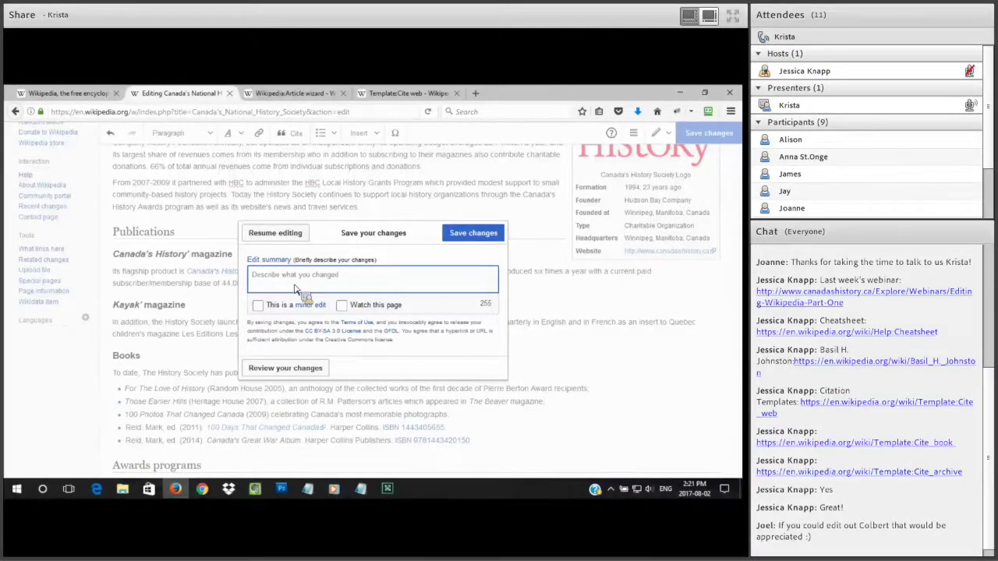
{"action": "left_click", "coordinate": [276, 369]}
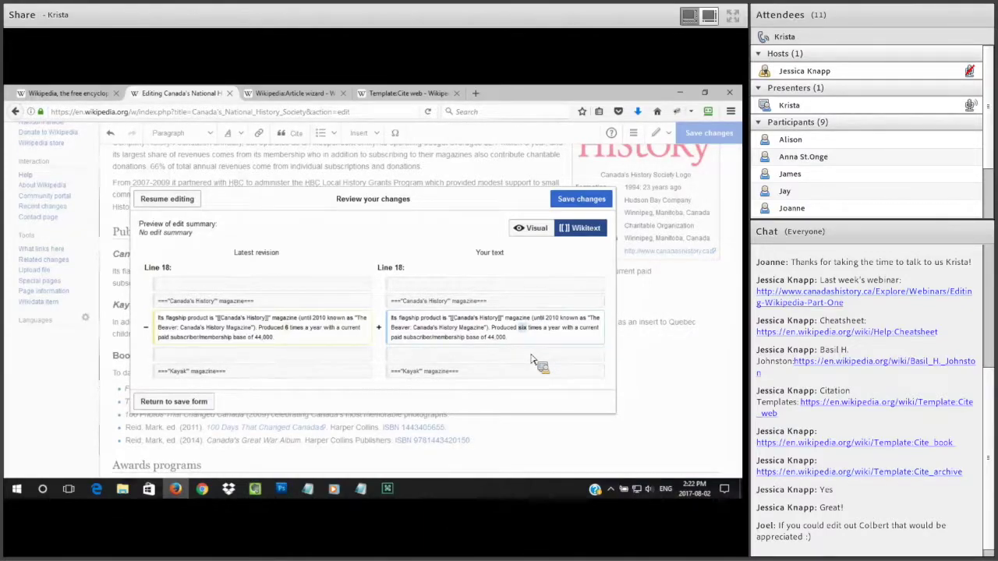
{"action": "left_click", "coordinate": [535, 229]}
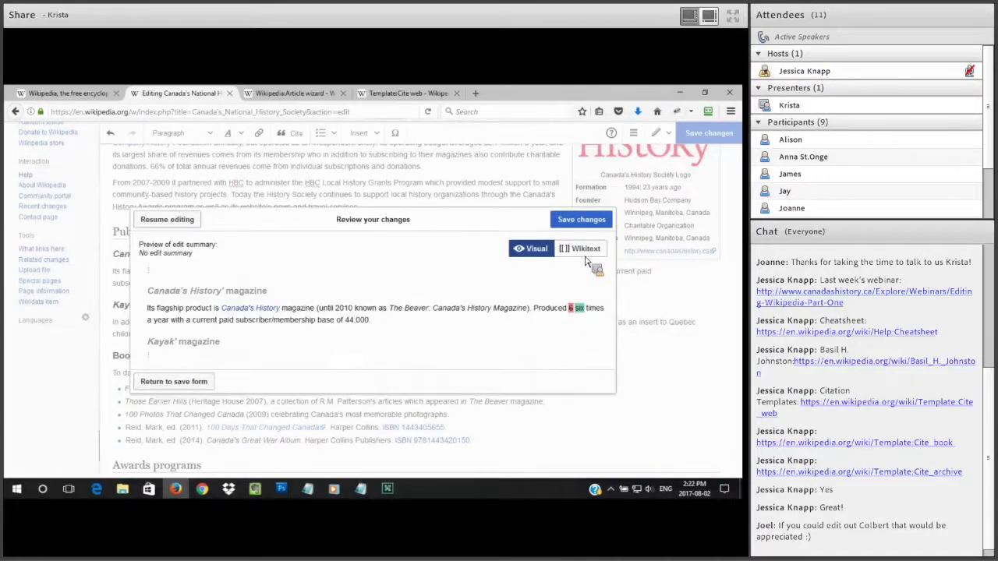
{"action": "left_click", "coordinate": [578, 252]}
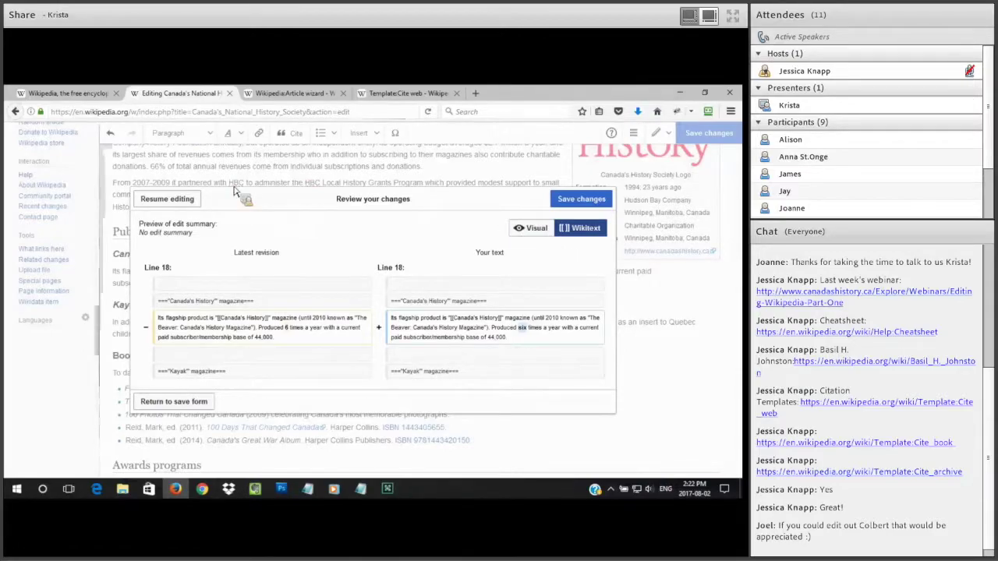
{"action": "left_click", "coordinate": [165, 199]}
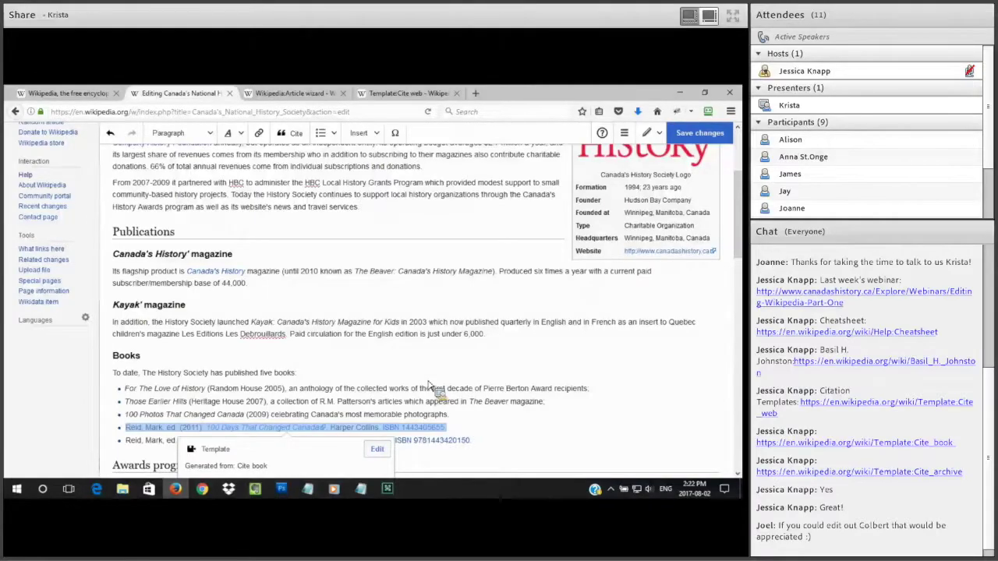
Start a citation at the end of the Canada's History magazine paragraph, after "44,000."
{"action": "scroll", "coordinate": [428, 385], "scroll_direction": "down", "scroll_amount": 1}
{"action": "scroll", "coordinate": [429, 386], "scroll_direction": "down", "scroll_amount": 1}
{"action": "key", "text": "Up"}
{"action": "key", "text": "Up"}
{"action": "key", "text": "Up"}
{"action": "key", "text": "Home"}
{"action": "key", "text": "Up"}
{"action": "key", "text": "Up"}
{"action": "key", "text": "Up"}
{"action": "key", "text": "Up"}
{"action": "key", "text": "Up"}
{"action": "key", "text": "Up"}
{"action": "key", "text": "Up"}
{"action": "key", "text": "Up"}
{"action": "key", "text": "Up"}
{"action": "key", "text": "Up"}
{"action": "key", "text": "End"}
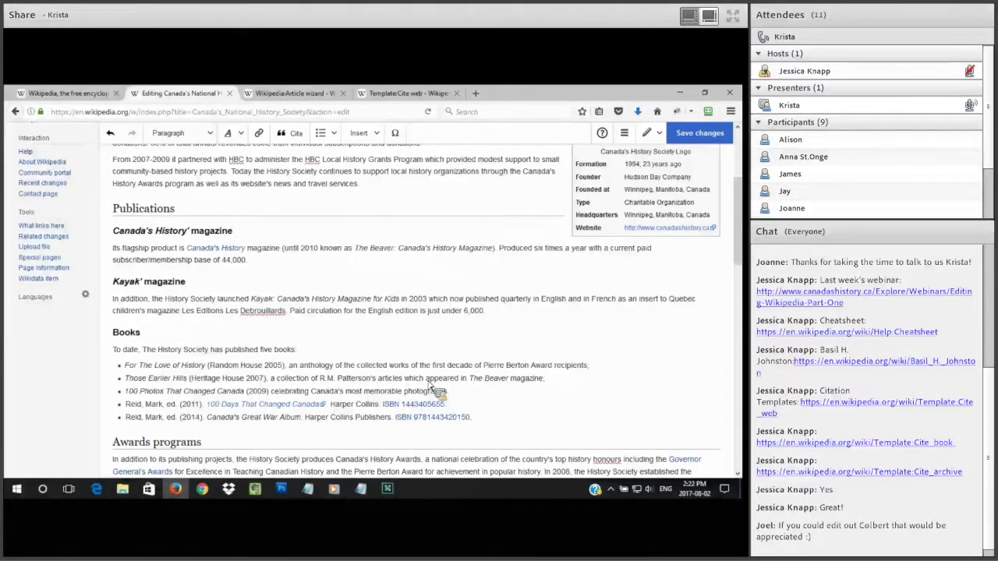
{"action": "key", "text": "Down"}
{"action": "key", "text": "Down"}
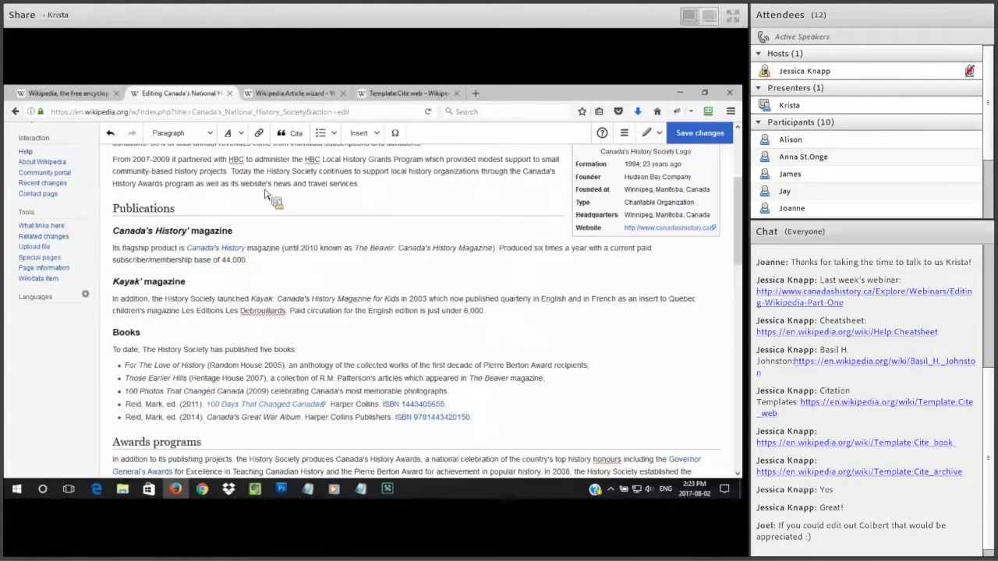
{"action": "left_click", "coordinate": [296, 134]}
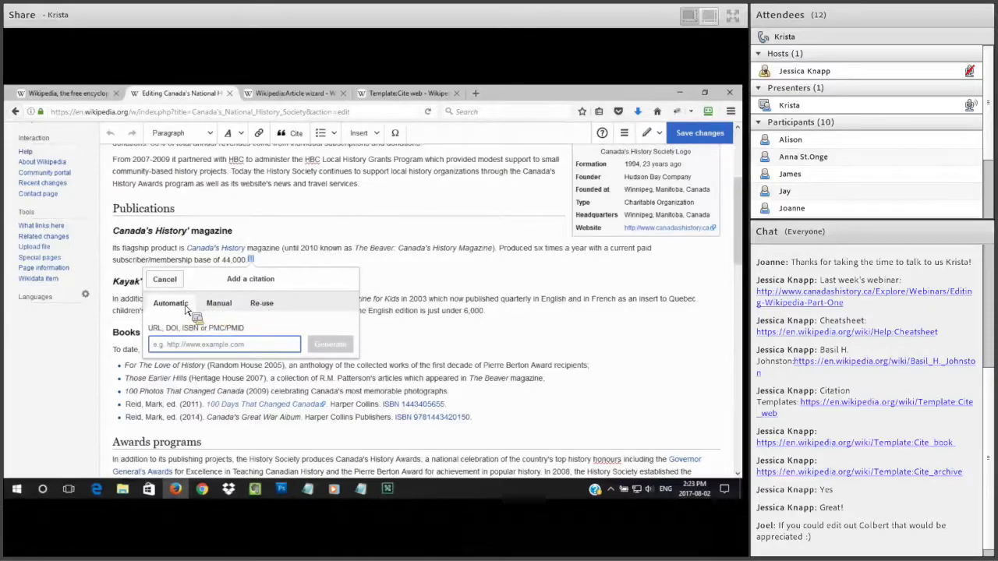
Browse the article's existing citations available for re-use, and return to automatic citation entry
{"action": "left_click", "coordinate": [263, 308]}
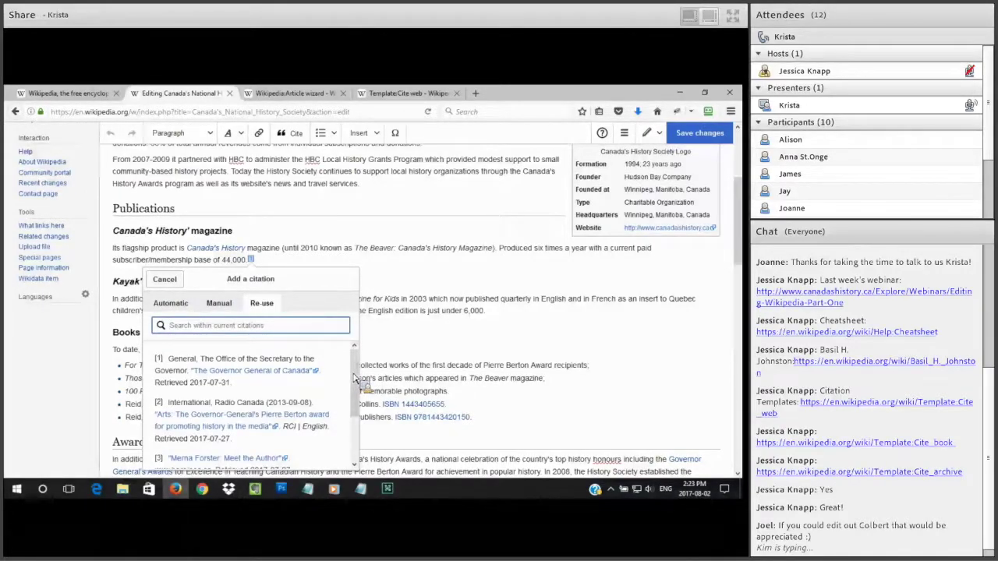
{"action": "left_click_drag", "start_coordinate": [356, 378], "coordinate": [361, 444]}
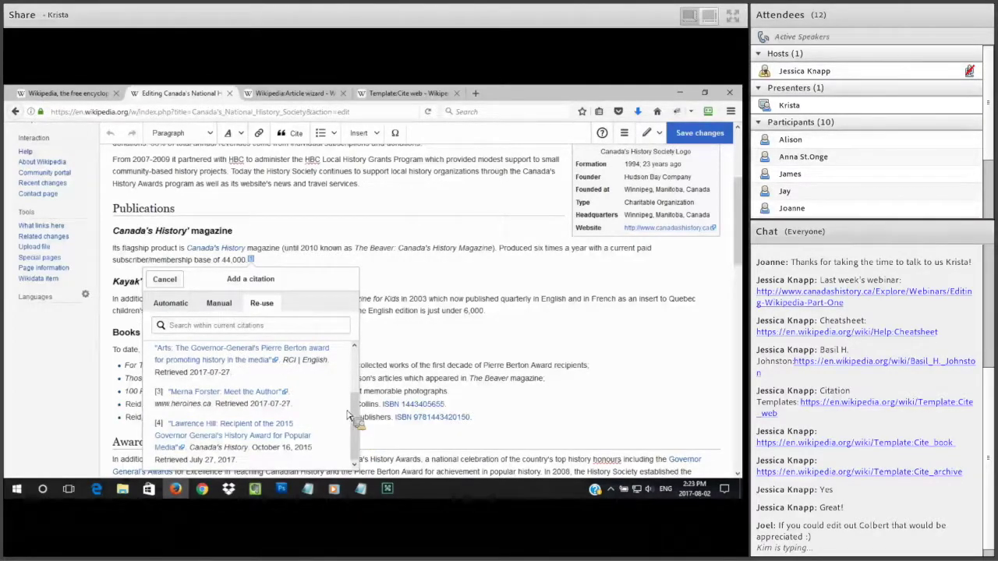
{"action": "left_click_drag", "start_coordinate": [352, 421], "coordinate": [355, 373]}
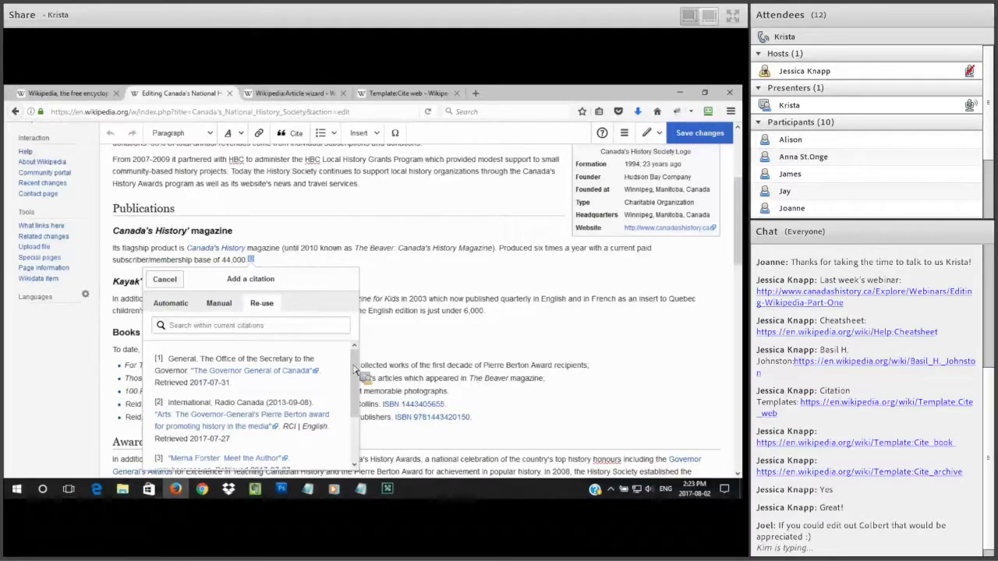
{"action": "left_click", "coordinate": [184, 308]}
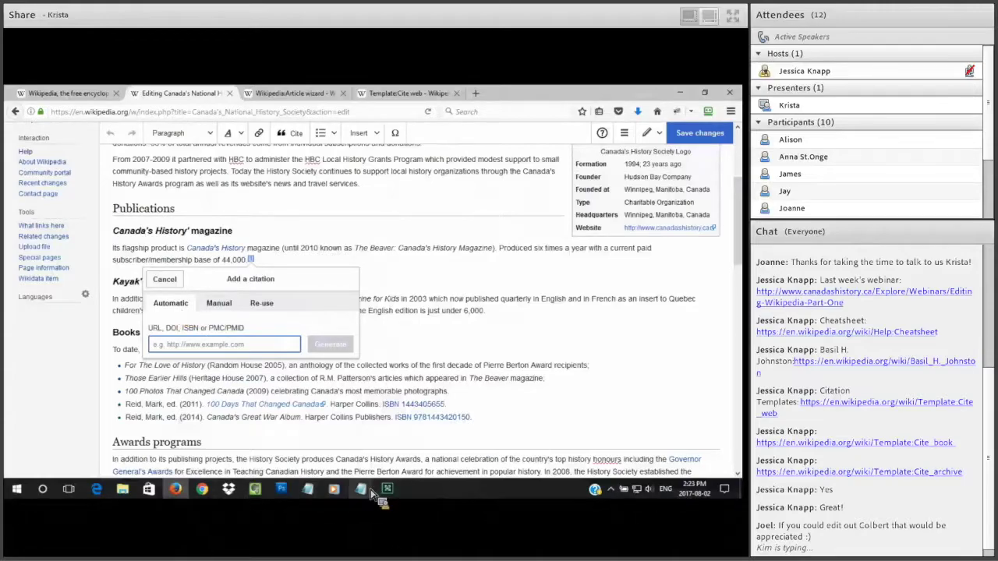
{"action": "mouse_move", "coordinate": [372, 495]}
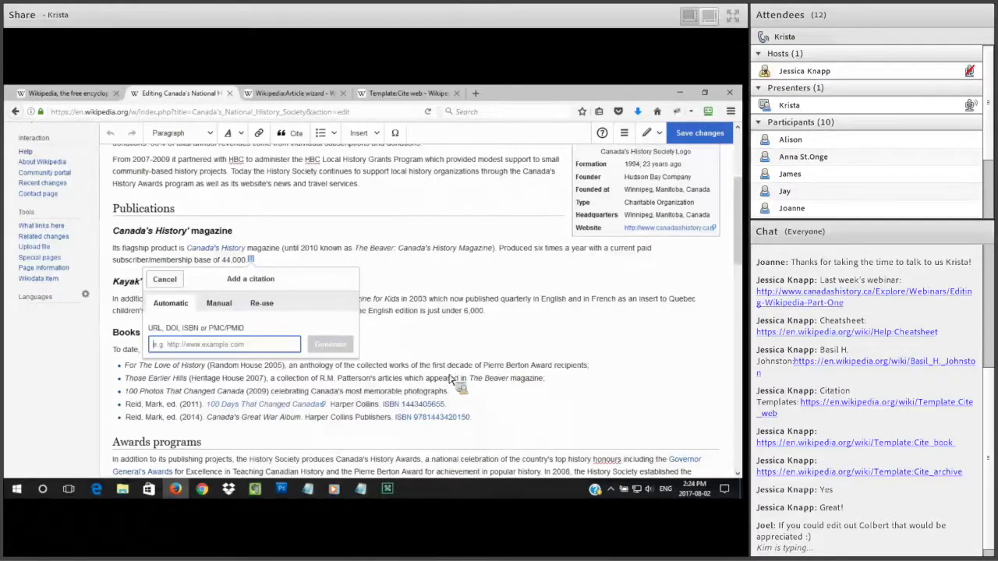
{"action": "mouse_move", "coordinate": [360, 488]}
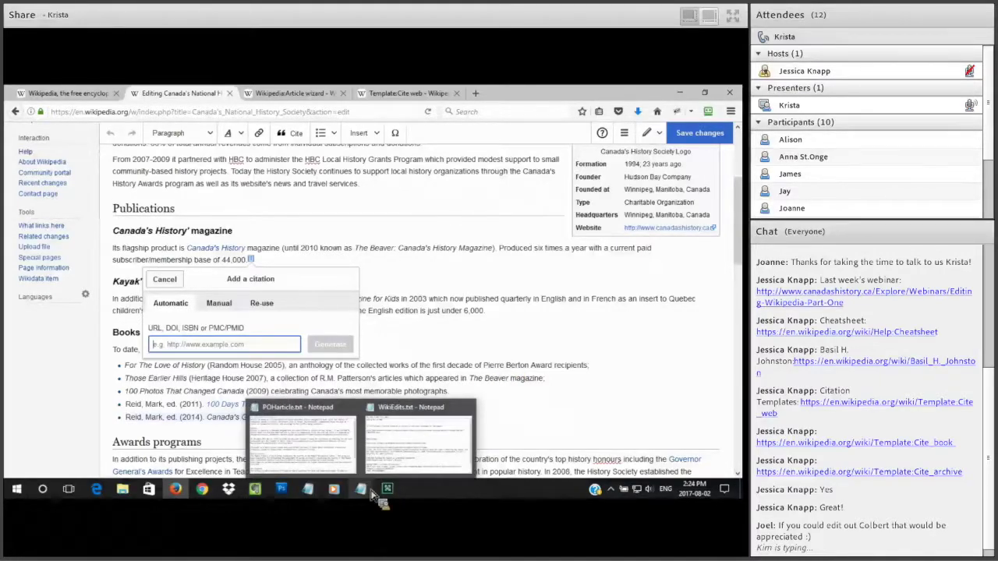
{"action": "left_click", "coordinate": [439, 431]}
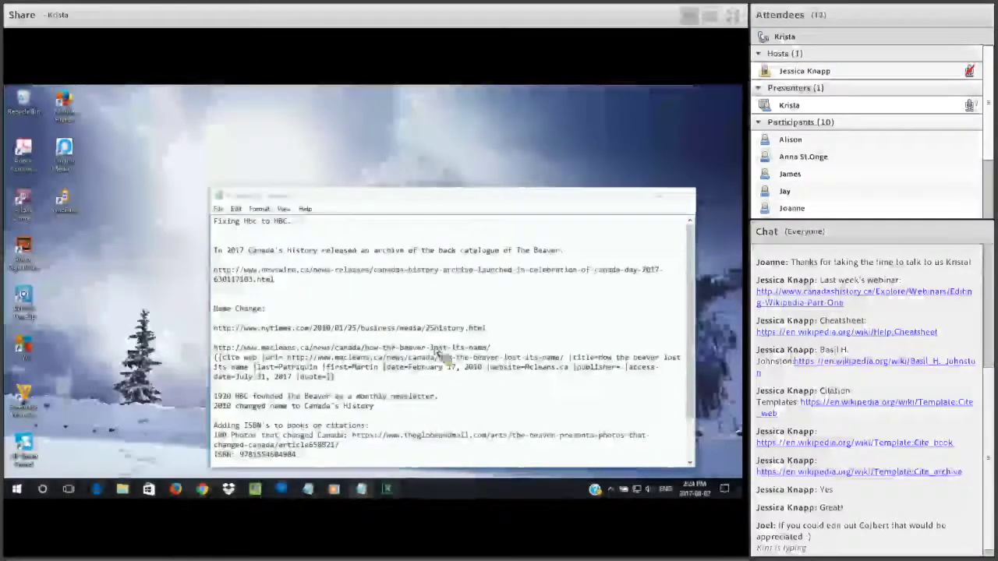
{"action": "left_click_drag", "start_coordinate": [488, 329], "coordinate": [262, 352]}
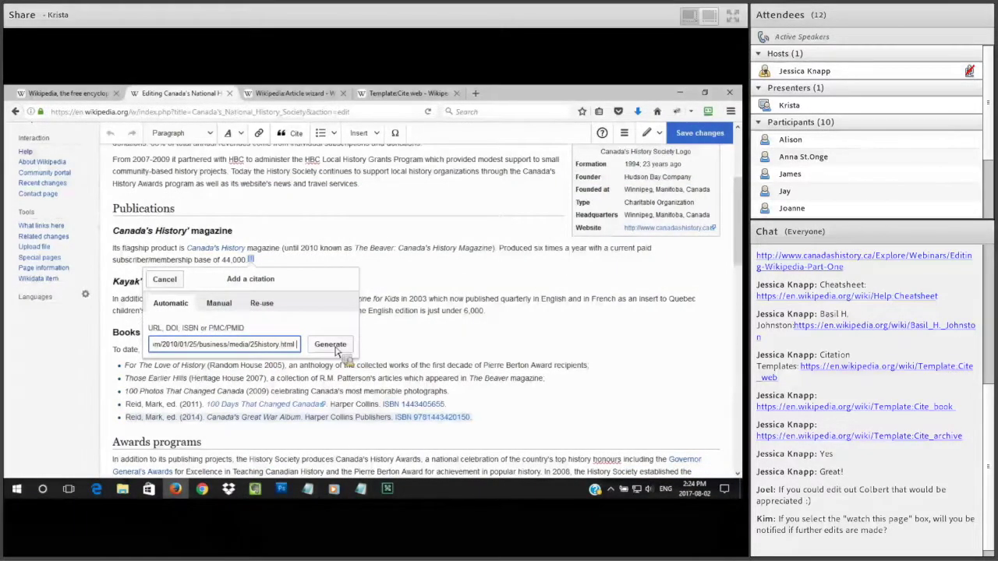
{"action": "left_click", "coordinate": [330, 345]}
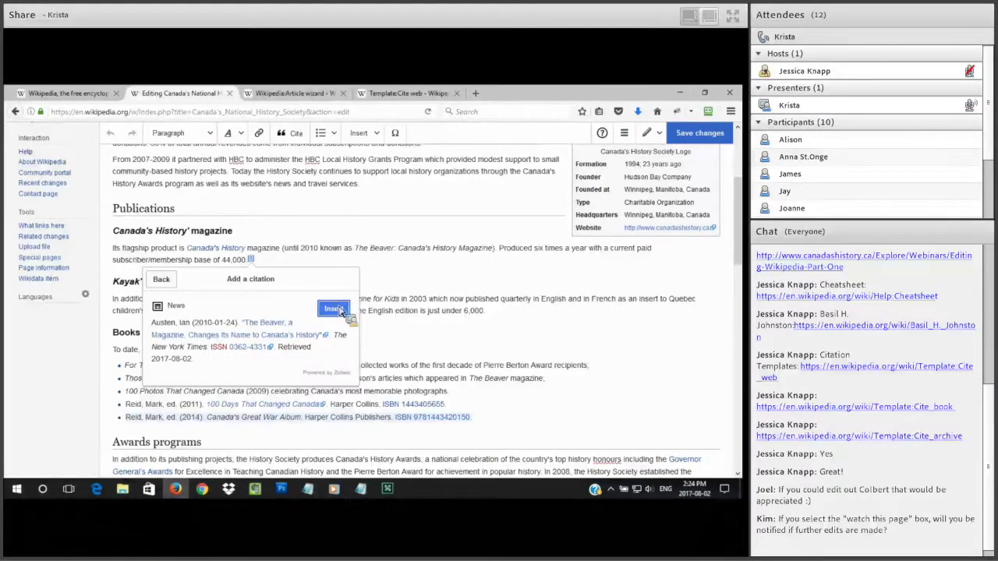
{"action": "left_click", "coordinate": [335, 309]}
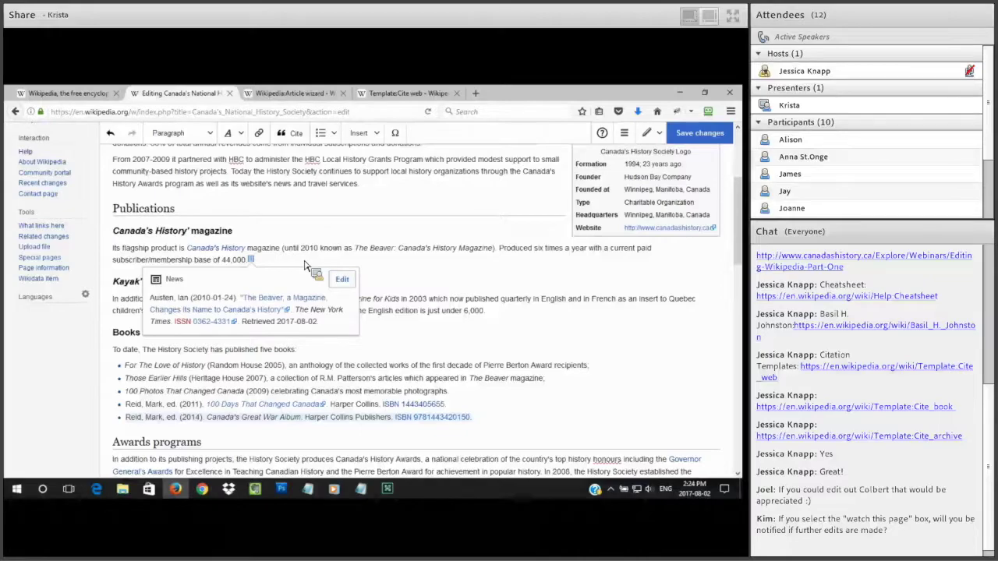
{"action": "left_click", "coordinate": [305, 266]}
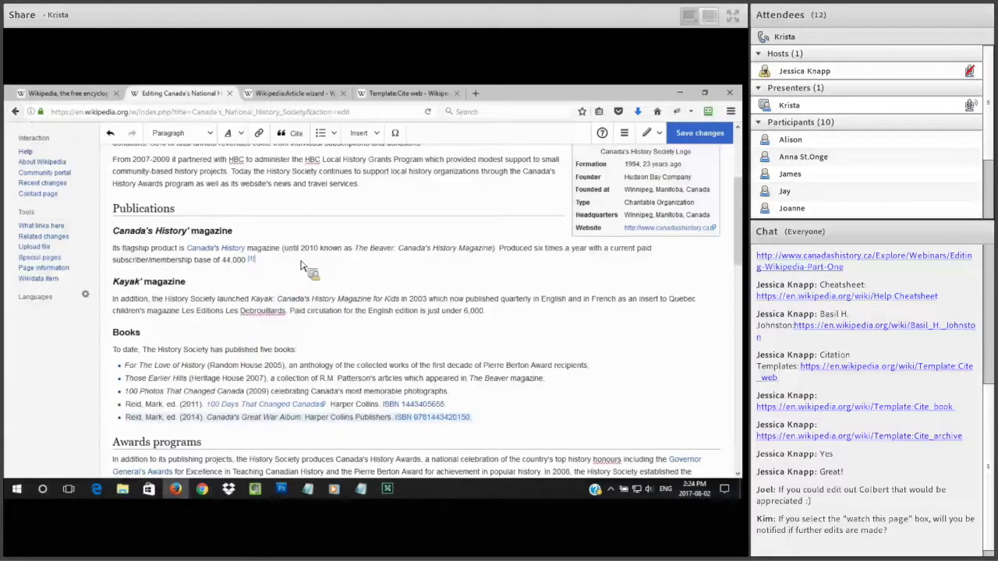
Remove the ISSN from the inserted New York Times citation and apply the change
{"action": "left_click", "coordinate": [252, 260]}
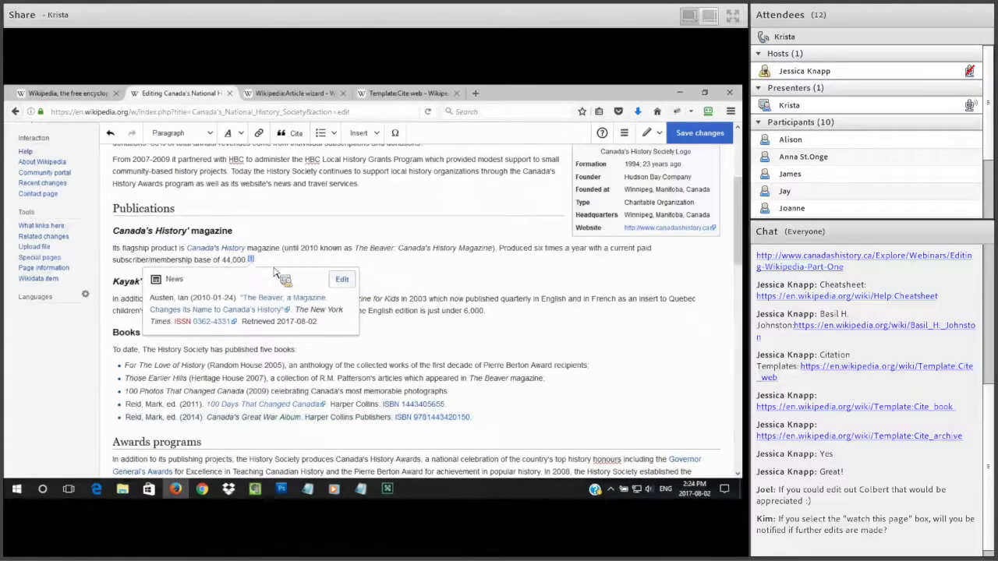
{"action": "left_click", "coordinate": [342, 279]}
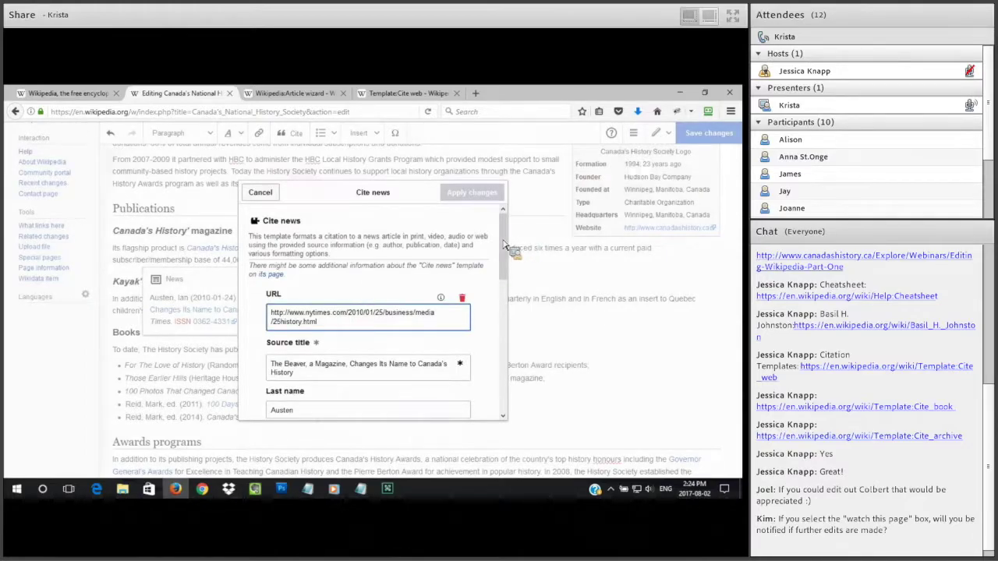
{"action": "left_click_drag", "start_coordinate": [508, 245], "coordinate": [500, 382]}
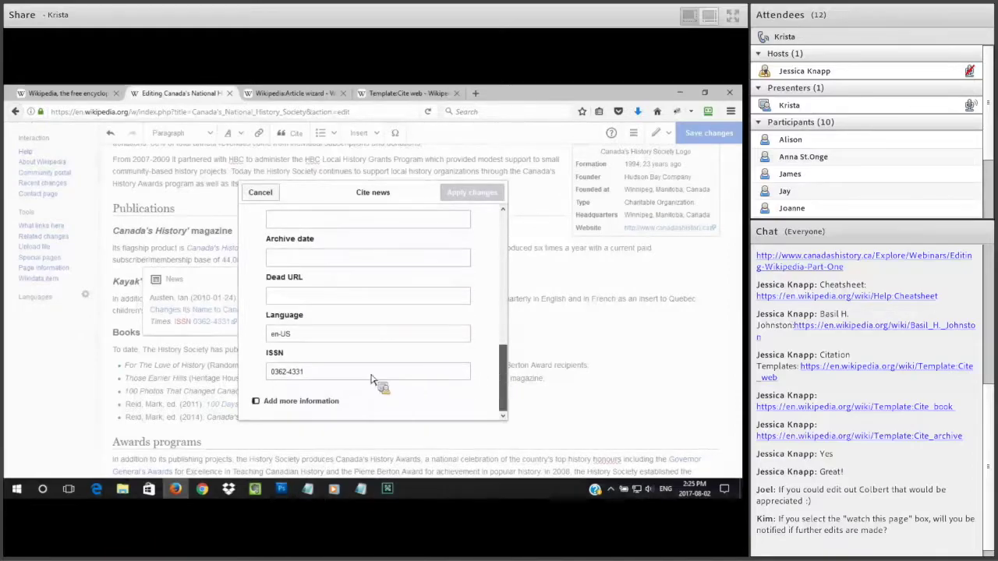
{"action": "left_click", "coordinate": [319, 377]}
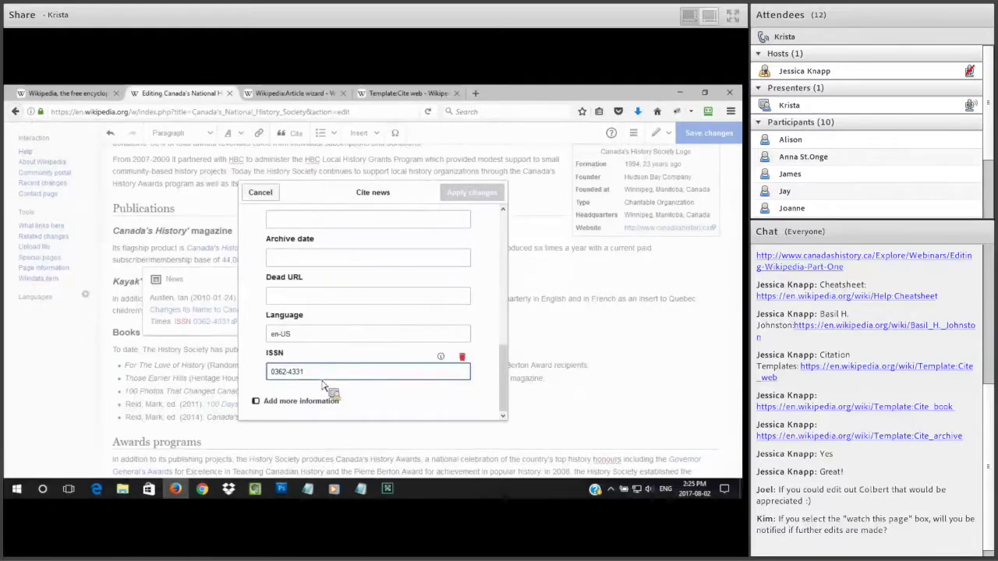
{"action": "key", "text": "BackSpace"}
{"action": "key", "text": "BackSpace"}
{"action": "key", "text": "BackSpace"}
{"action": "key", "text": "BackSpace"}
{"action": "key", "text": "BackSpace"}
{"action": "key", "text": "BackSpace"}
{"action": "key", "text": "BackSpace"}
{"action": "key", "text": "BackSpace"}
{"action": "key", "text": "BackSpace"}
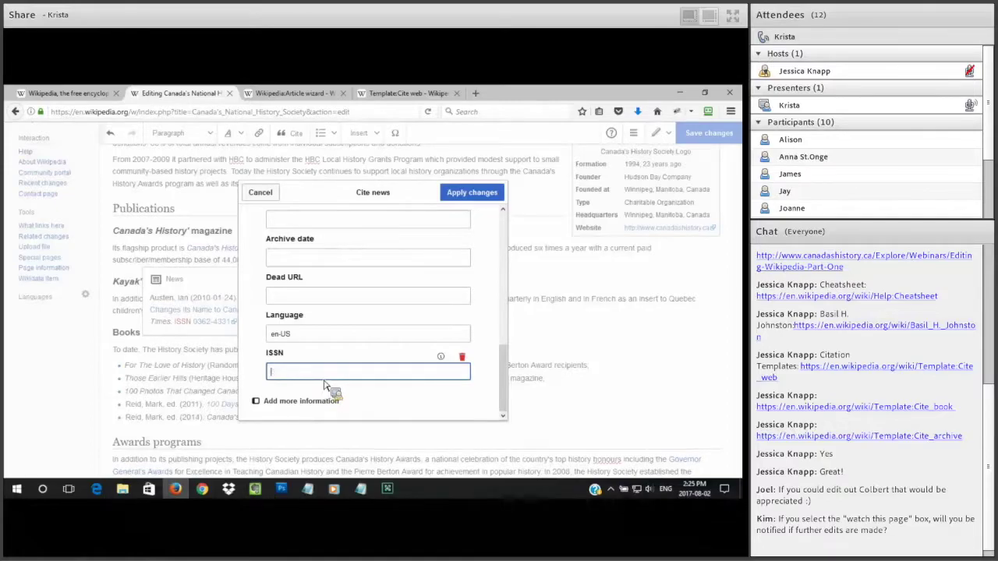
{"action": "scroll", "coordinate": [499, 318], "scroll_direction": "up", "scroll_amount": 4}
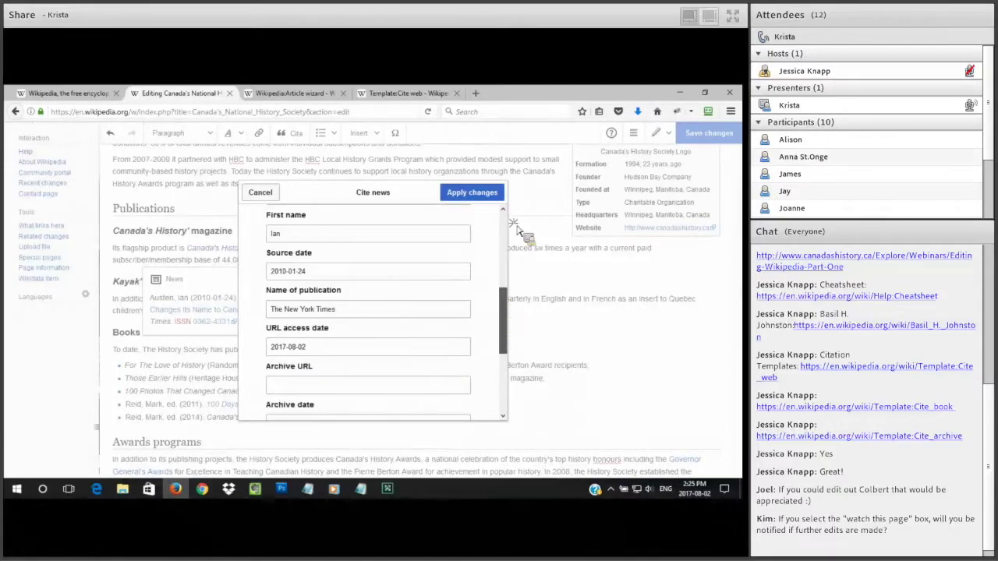
{"action": "scroll", "coordinate": [488, 204], "scroll_direction": "up", "scroll_amount": 3}
{"action": "left_click", "coordinate": [474, 194]}
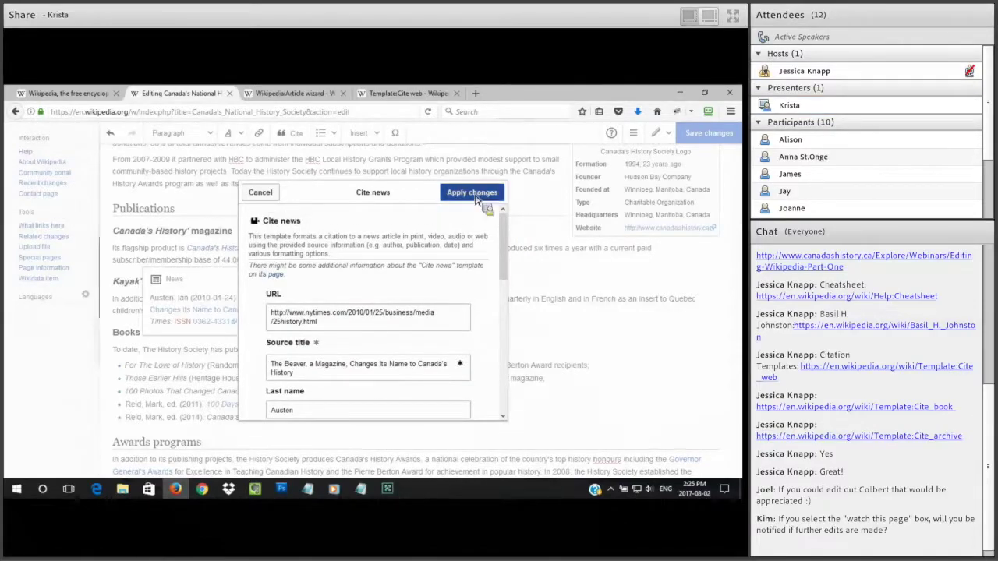
{"action": "left_click", "coordinate": [403, 273]}
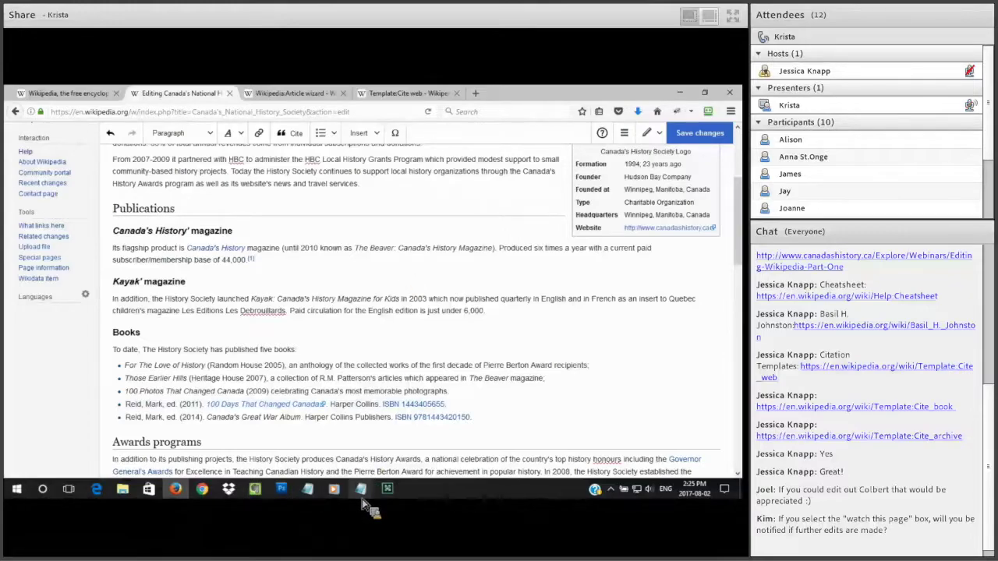
Copy "In 2017 Canada's History released an archive of the back catalogue of The Beaver." from WikiEdits.txt in Notepad to the end of the article's Canada's History magazine paragraph
{"action": "mouse_move", "coordinate": [361, 495]}
{"action": "mouse_move", "coordinate": [433, 456]}
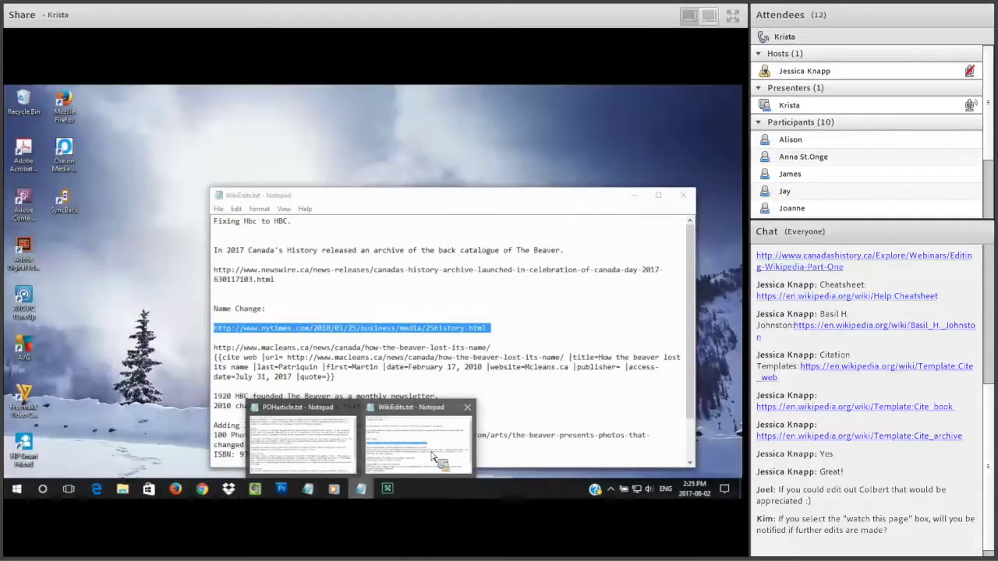
{"action": "left_click", "coordinate": [435, 458]}
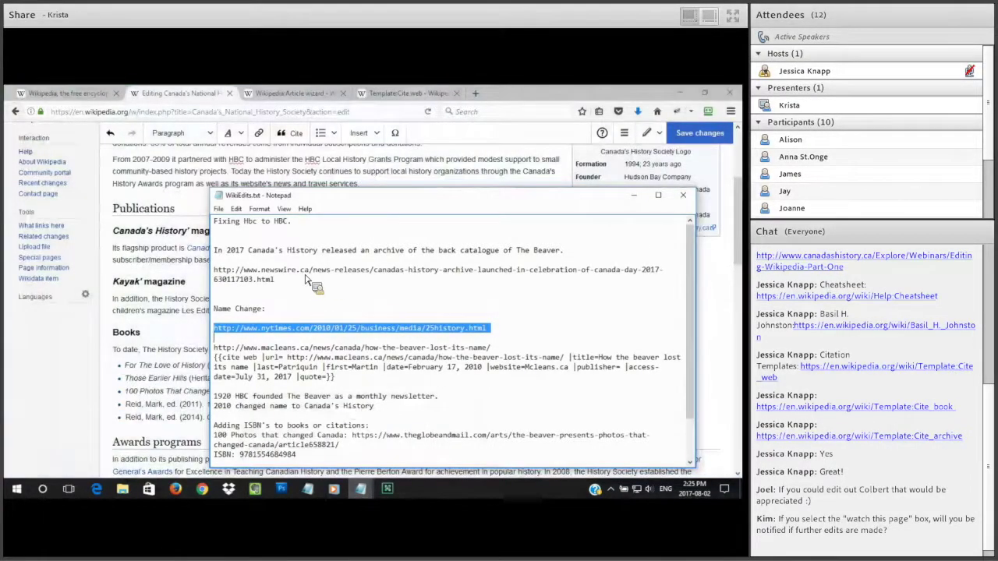
{"action": "left_click_drag", "start_coordinate": [214, 251], "coordinate": [209, 285]}
{"action": "left_click_drag", "start_coordinate": [513, 270], "coordinate": [403, 270]}
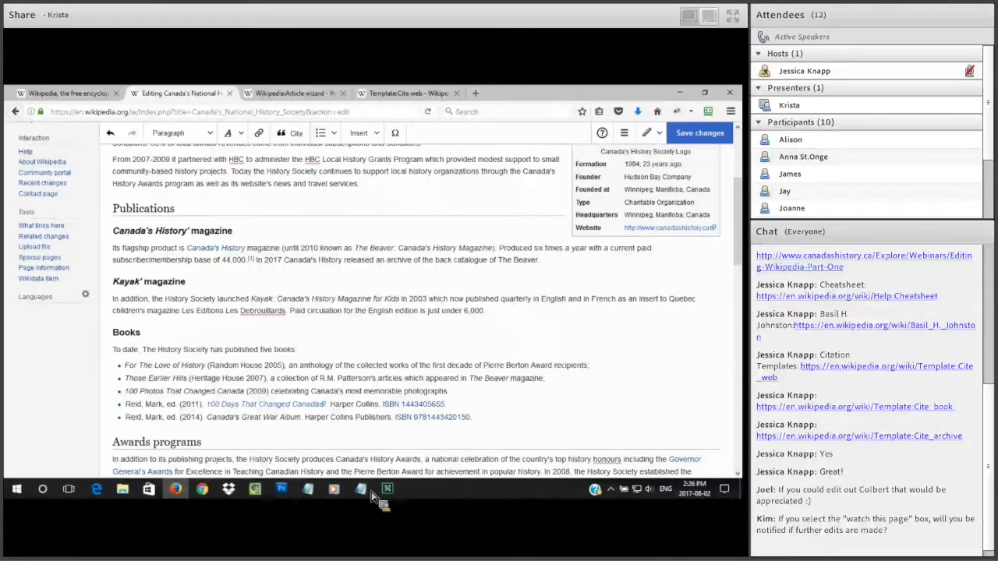
{"action": "mouse_move", "coordinate": [361, 490]}
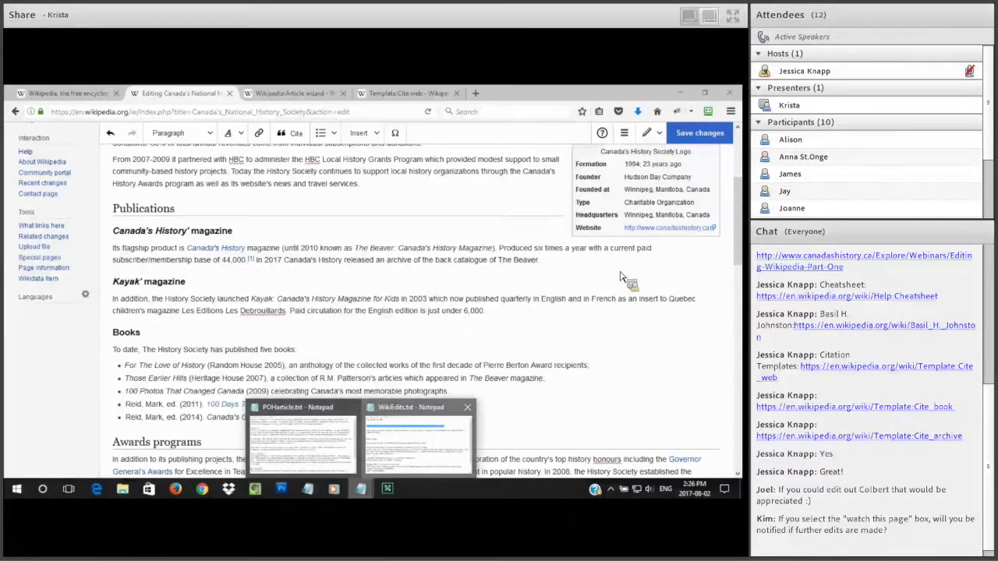
{"action": "left_click", "coordinate": [411, 459]}
{"action": "left_click_drag", "start_coordinate": [275, 279], "coordinate": [301, 139]}
{"action": "key", "text": "ctrl+c"}
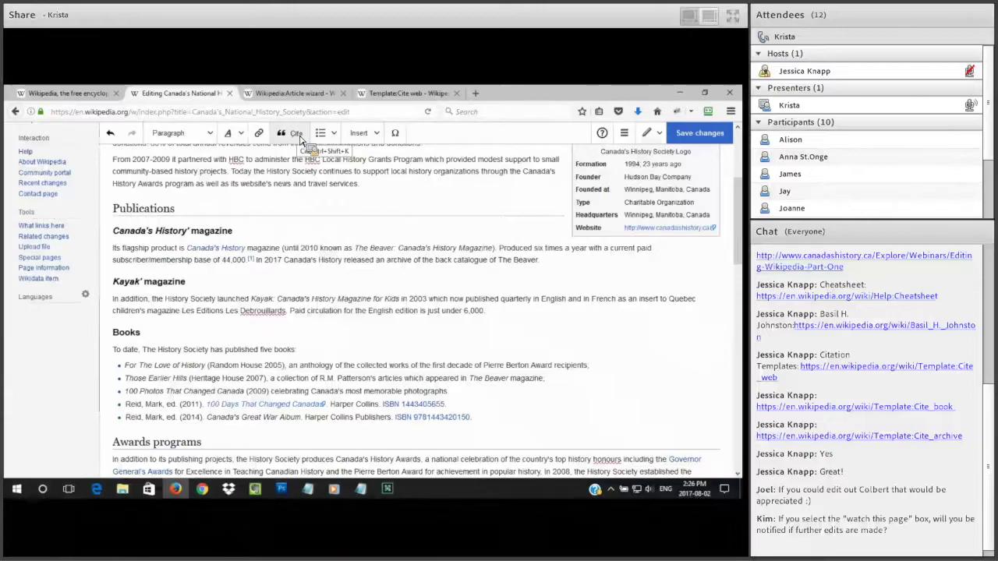
{"action": "left_click", "coordinate": [300, 134]}
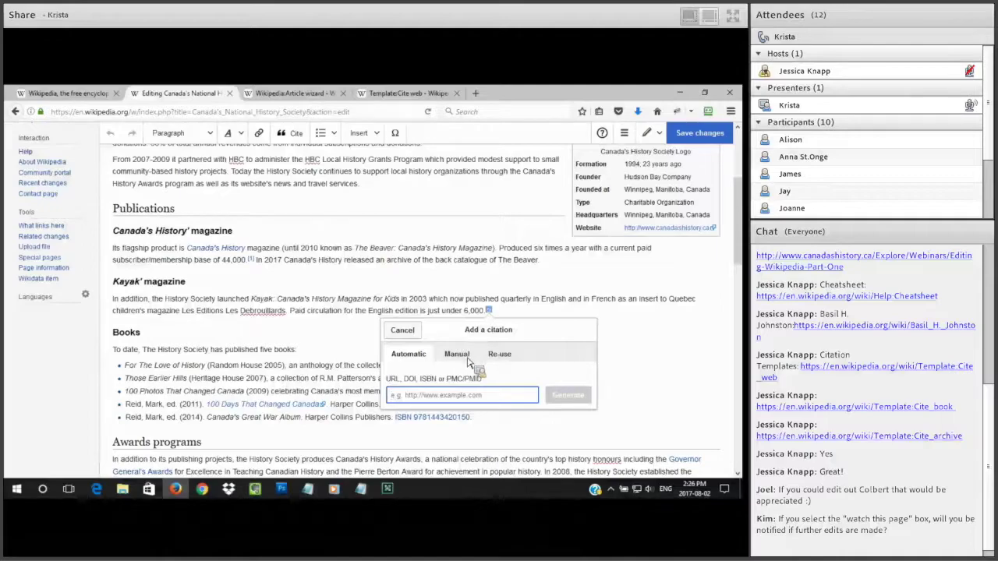
{"action": "left_click", "coordinate": [464, 358]}
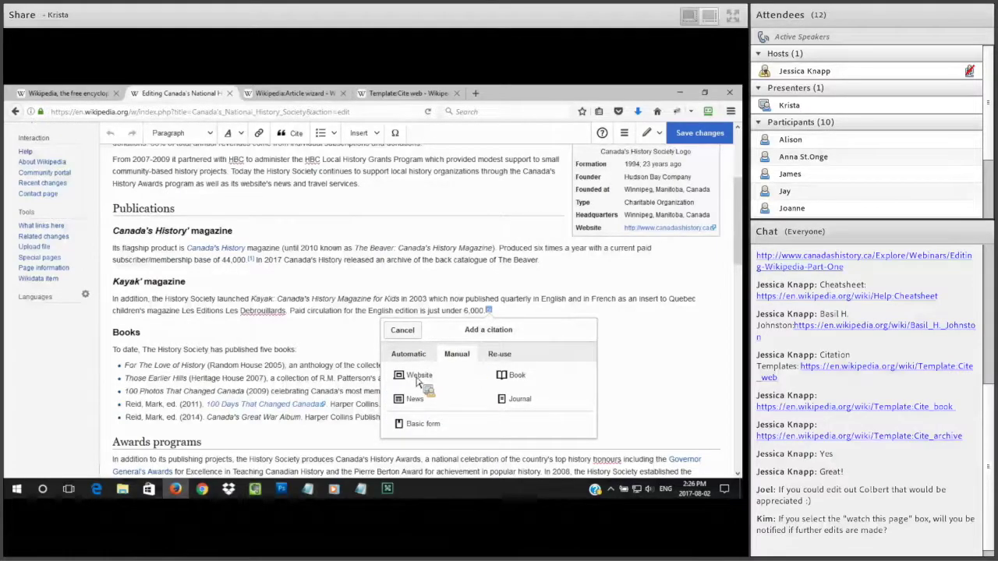
{"action": "left_click", "coordinate": [418, 378]}
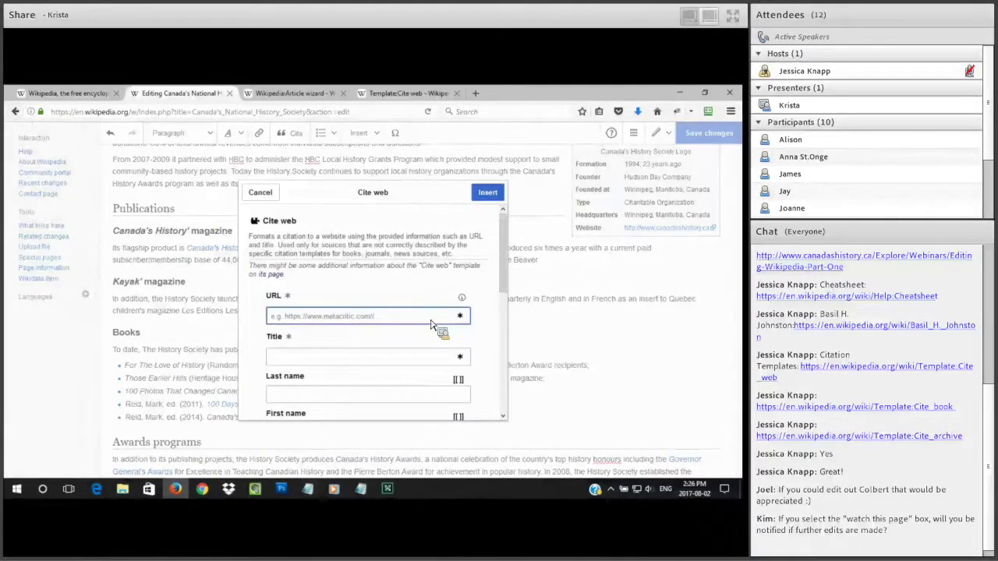
{"action": "key", "text": "ctrl+v"}
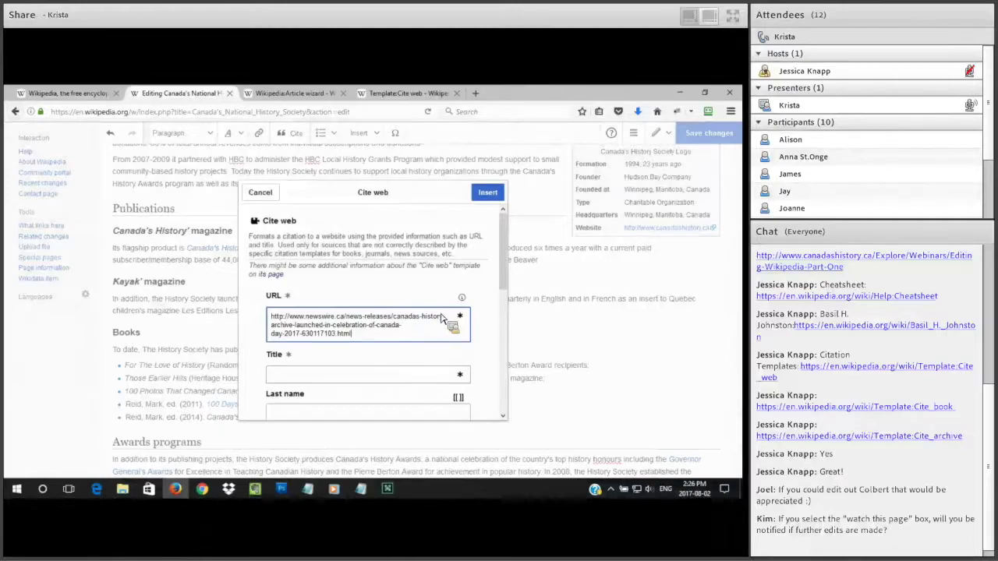
Set the citation's title to "Canada's History archives launched in celebration of Canada day"
{"action": "left_click", "coordinate": [350, 382]}
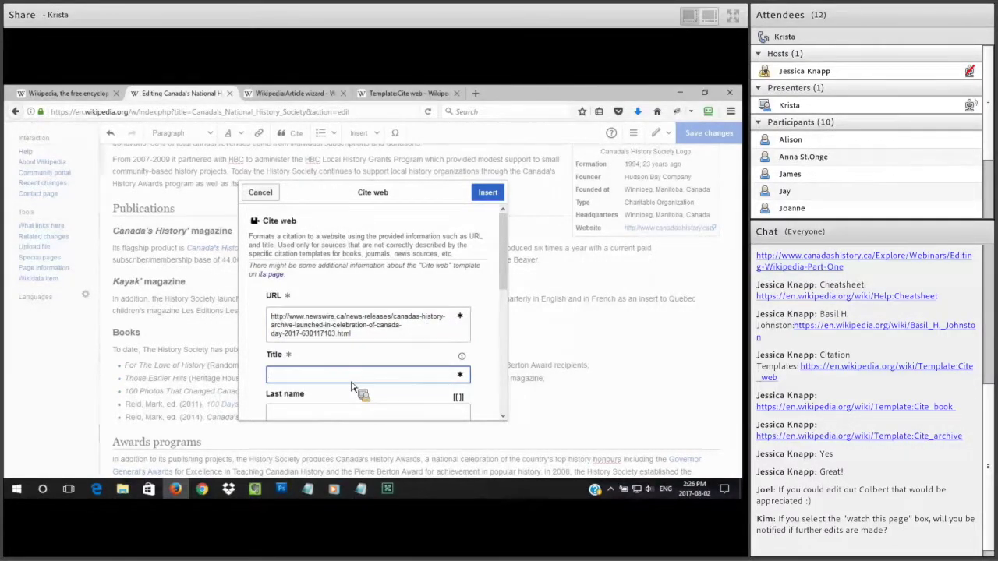
{"action": "type", "text": "Canada"}
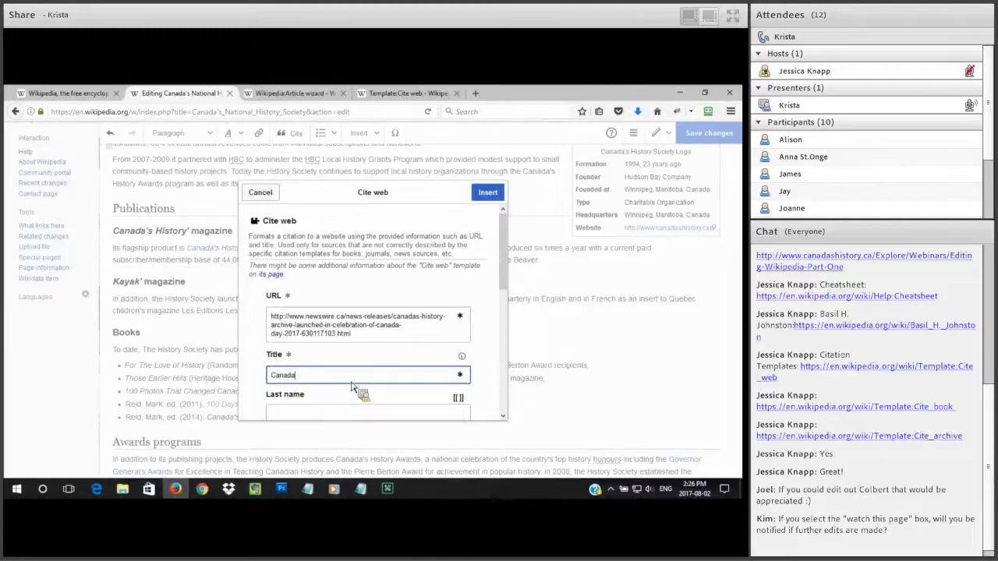
{"action": "type", "text": "'s Hist"}
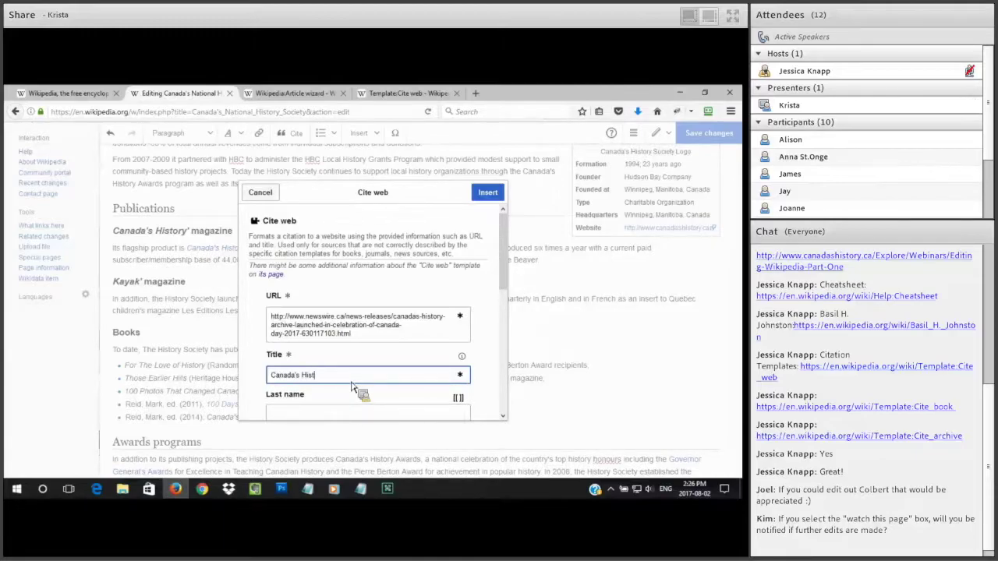
{"action": "type", "text": "ory archive"}
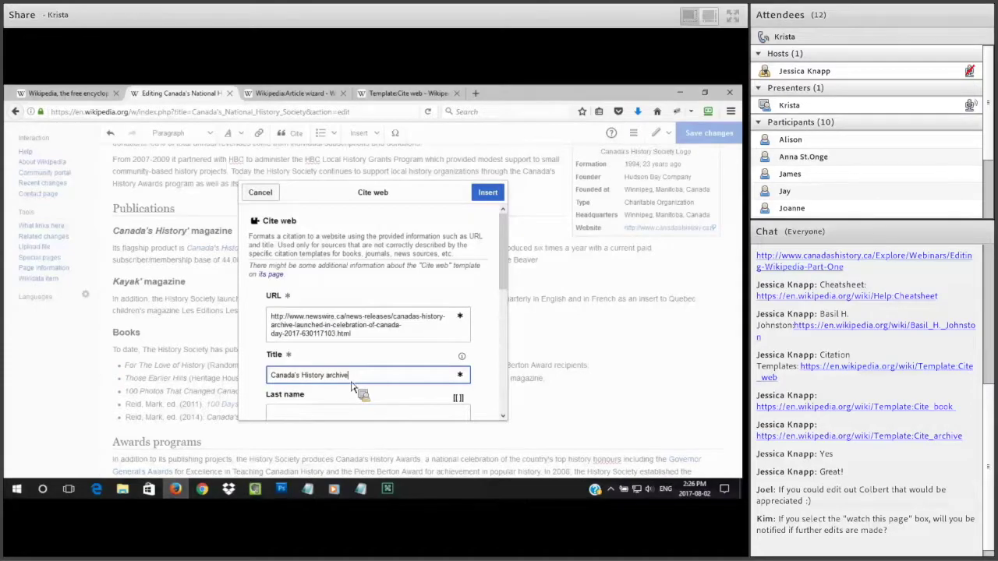
{"action": "type", "text": "s launched in celebration of Can"}
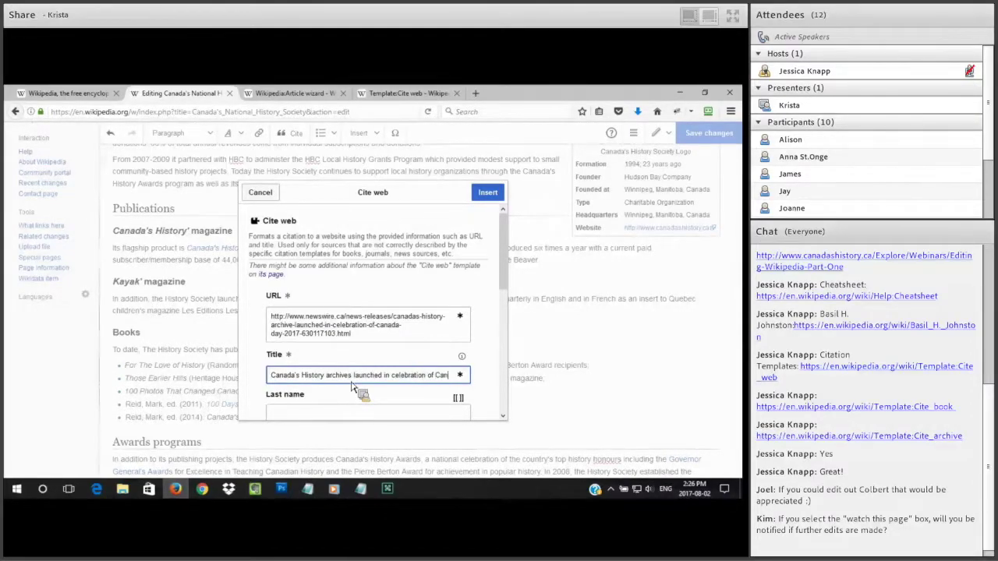
{"action": "type", "text": "ada day"}
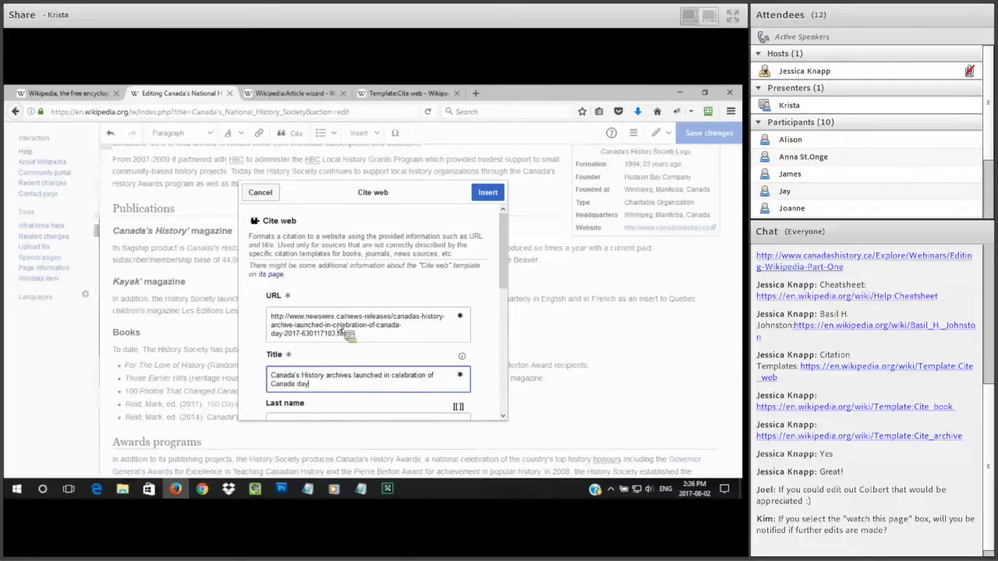
Open the citation's newswire.ca URL in a new browser tab and look through the press release for its publication date
{"action": "left_click_drag", "start_coordinate": [266, 320], "coordinate": [359, 335]}
{"action": "left_click_drag", "start_coordinate": [279, 321], "coordinate": [479, 94]}
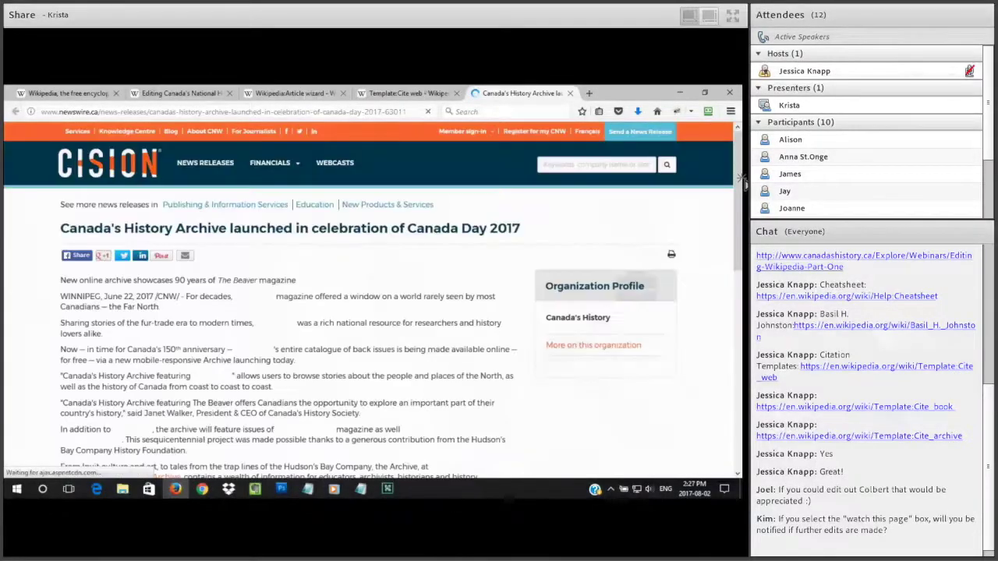
{"action": "scroll", "coordinate": [745, 199], "scroll_direction": "down", "scroll_amount": 1}
{"action": "scroll", "coordinate": [745, 234], "scroll_direction": "down", "scroll_amount": 1}
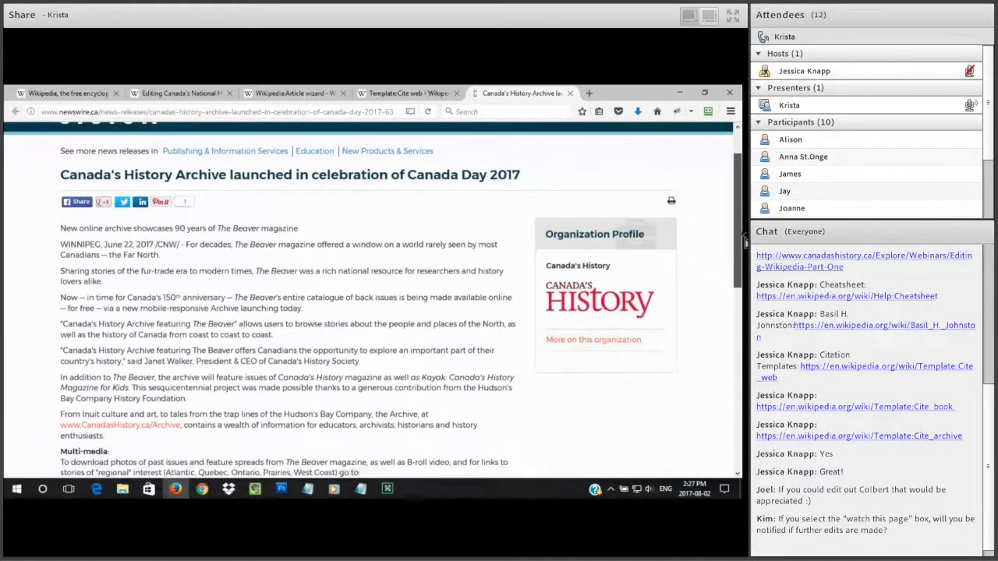
{"action": "scroll", "coordinate": [745, 266], "scroll_direction": "down", "scroll_amount": 5}
{"action": "left_click_drag", "start_coordinate": [745, 289], "coordinate": [744, 184]}
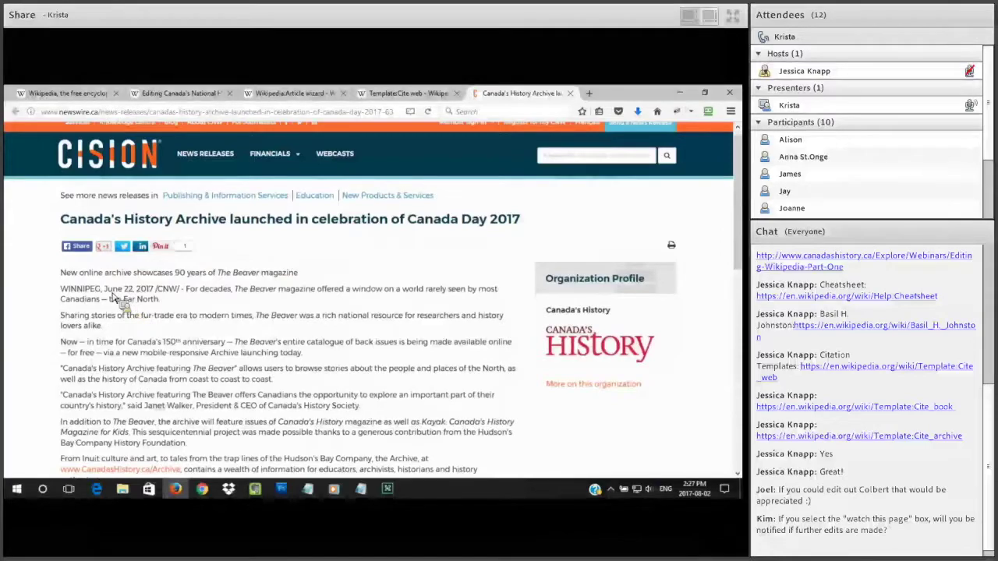
{"action": "left_click_drag", "start_coordinate": [106, 289], "coordinate": [159, 294]}
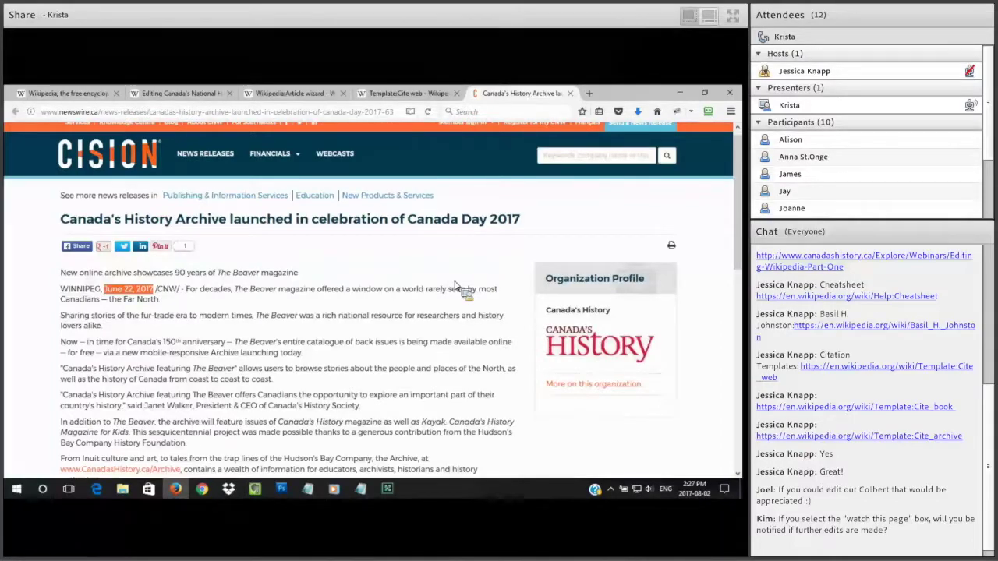
{"action": "scroll", "coordinate": [295, 354], "scroll_direction": "up", "scroll_amount": 1}
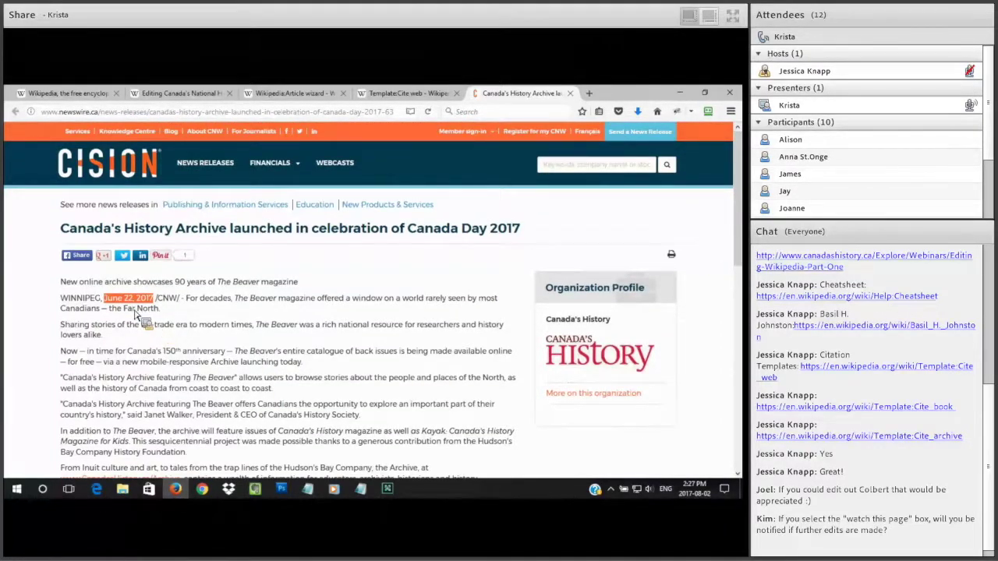
Return to the Wikipedia citation form and set the source date to June 22, 2017 and the website to News Wire
{"action": "left_click", "coordinate": [314, 97]}
{"action": "left_click", "coordinate": [178, 94]}
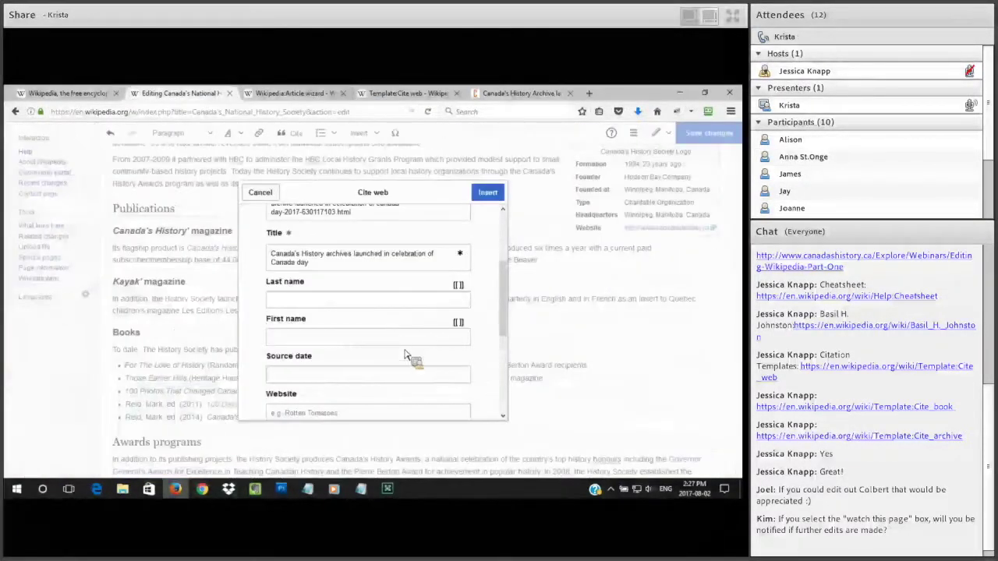
{"action": "left_click", "coordinate": [328, 380]}
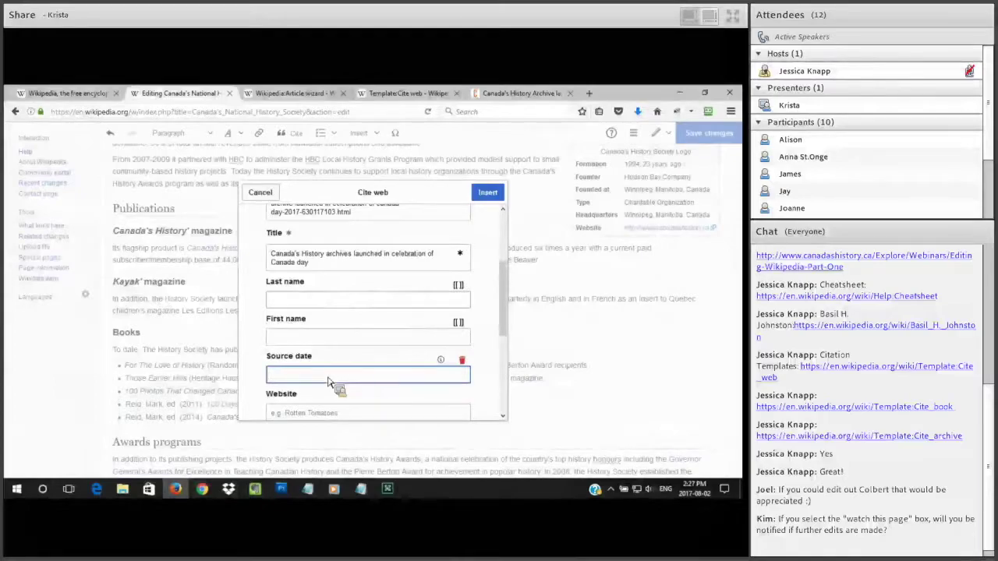
{"action": "type", "text": "June 22, 2017"}
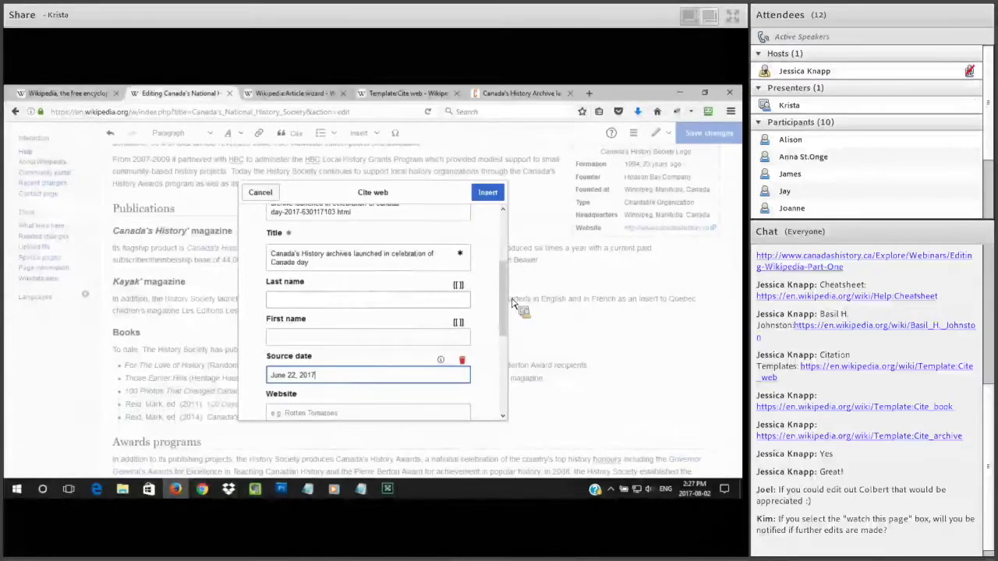
{"action": "scroll", "coordinate": [509, 308], "scroll_direction": "up", "scroll_amount": 2}
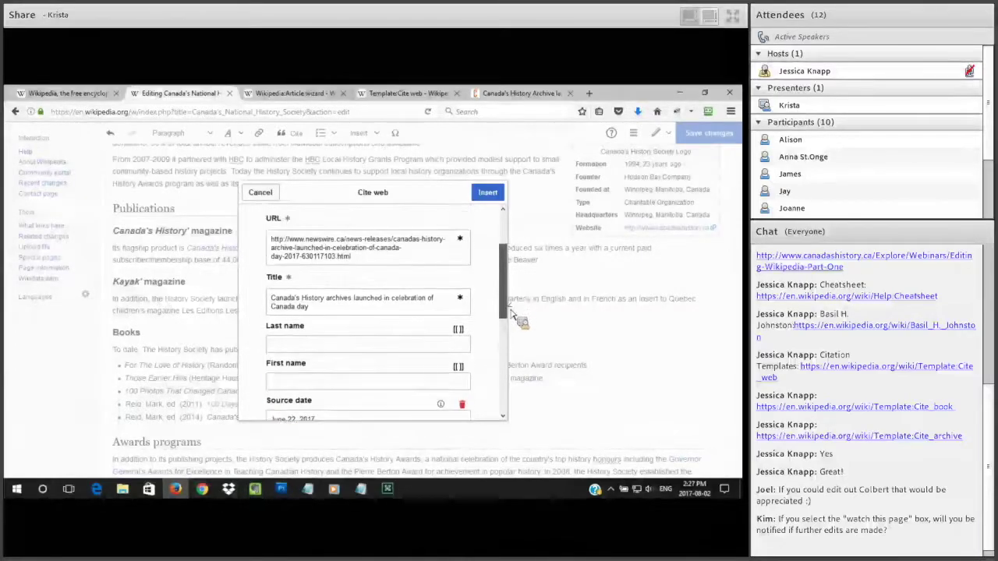
{"action": "scroll", "coordinate": [335, 348], "scroll_direction": "down", "scroll_amount": 3}
{"action": "left_click", "coordinate": [337, 351]}
{"action": "type", "text": "News Wire"}
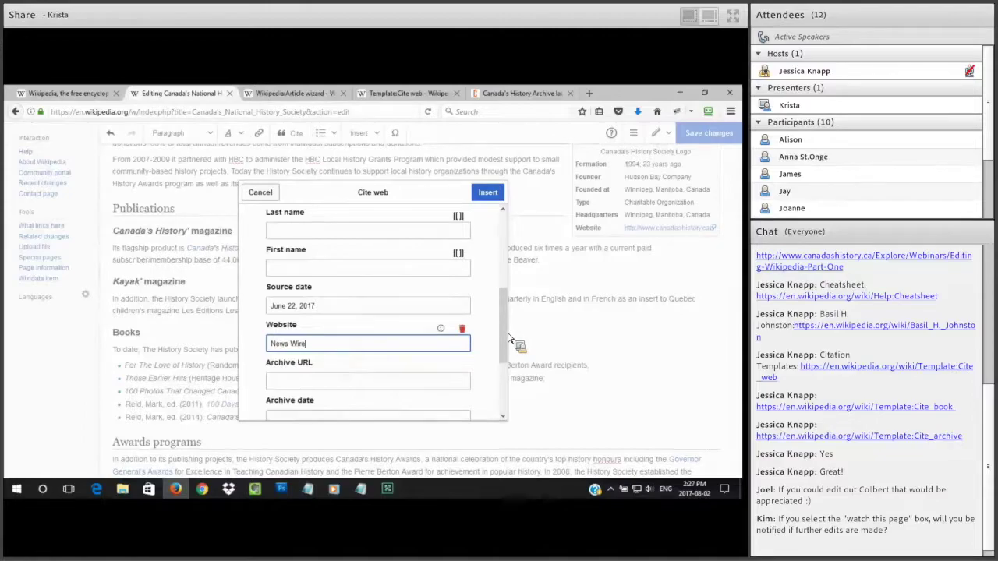
Set the citation's URL access date to August 2, 2017
{"action": "scroll", "coordinate": [510, 355], "scroll_direction": "down", "scroll_amount": 1}
{"action": "scroll", "coordinate": [366, 306], "scroll_direction": "down", "scroll_amount": 1}
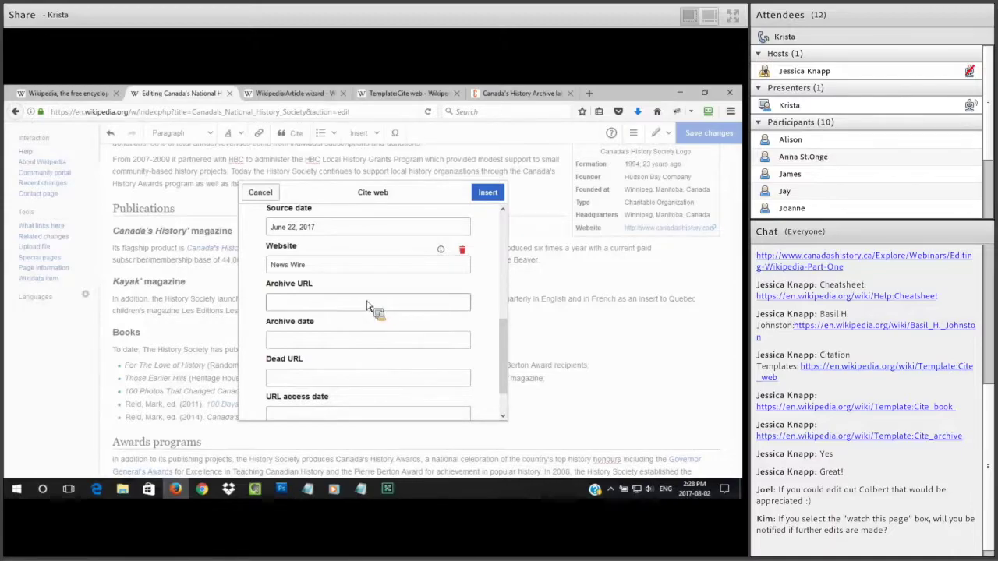
{"action": "scroll", "coordinate": [507, 354], "scroll_direction": "down", "scroll_amount": 1}
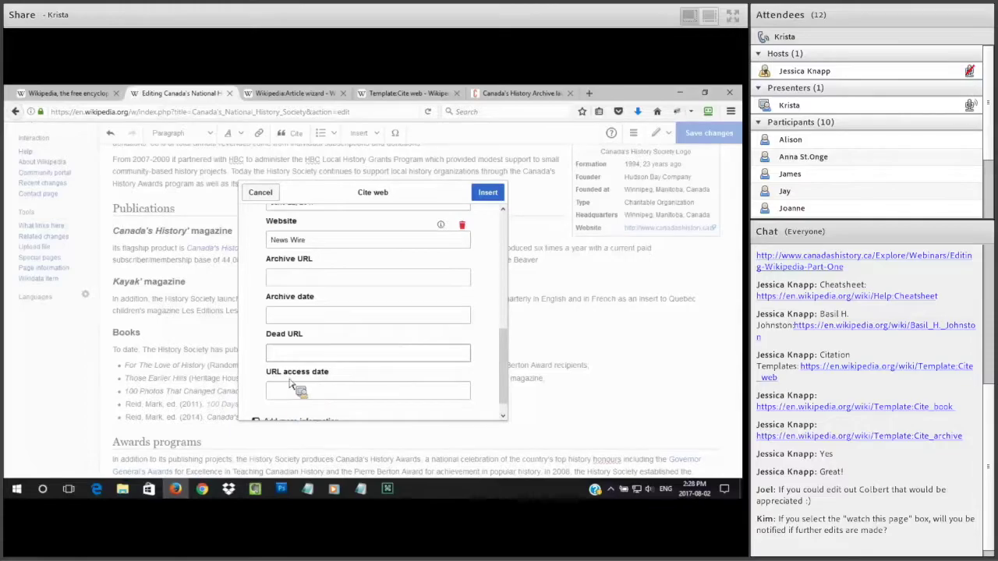
{"action": "left_click", "coordinate": [328, 395]}
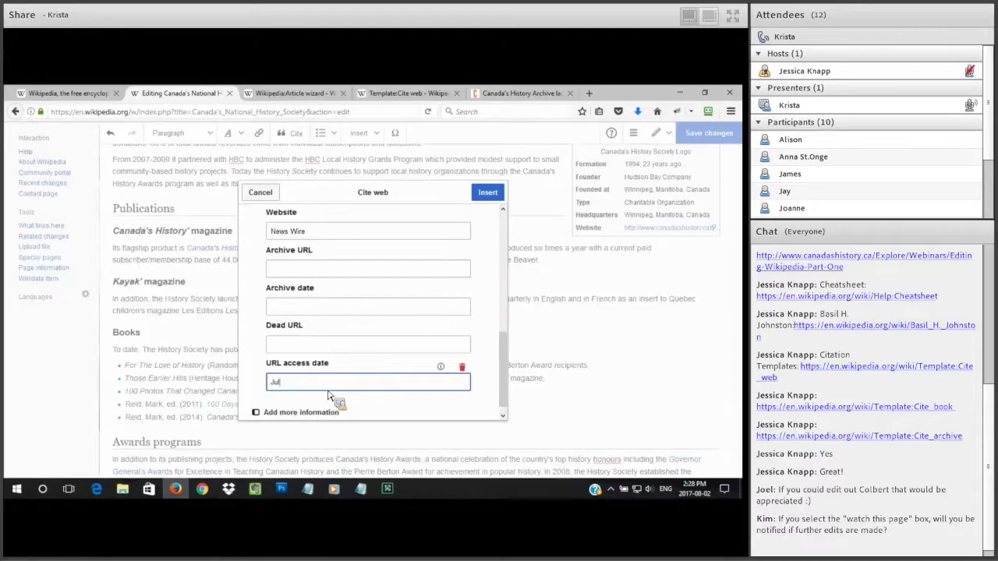
{"action": "type", "text": "August "}
{"action": "type", "text": "1,"}
{"action": "type", "text": "2,"}
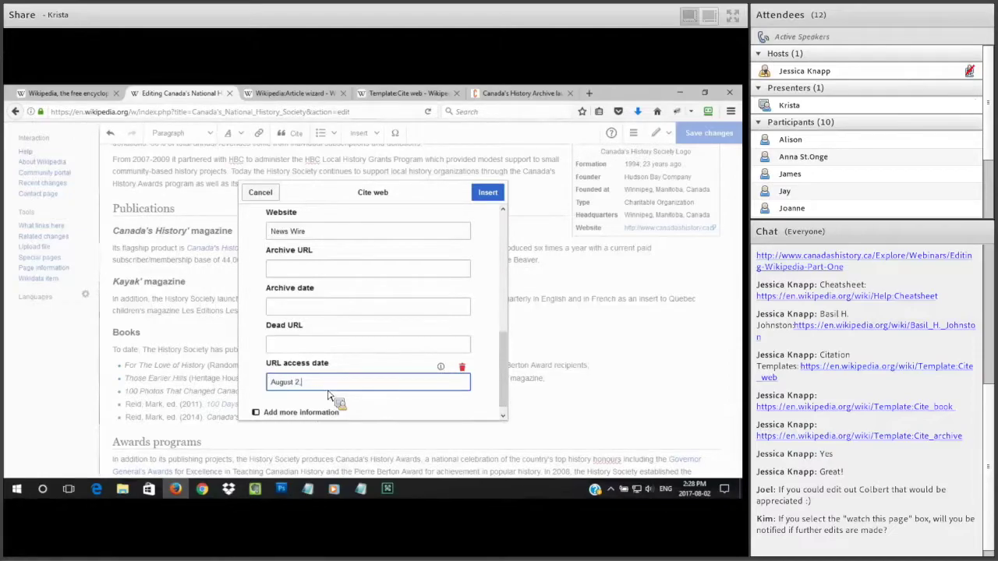
{"action": "type", "text": "017"}
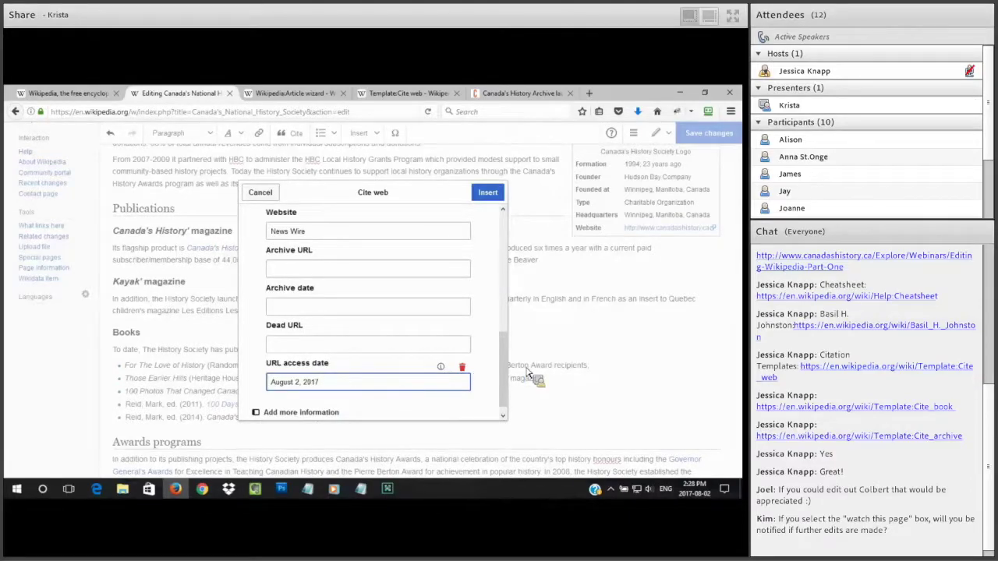
Check the additional fields available for the website citation, and insert the citation after "6,000." in the Kayak magazine paragraph
{"action": "scroll", "coordinate": [505, 364], "scroll_direction": "down", "scroll_amount": 1}
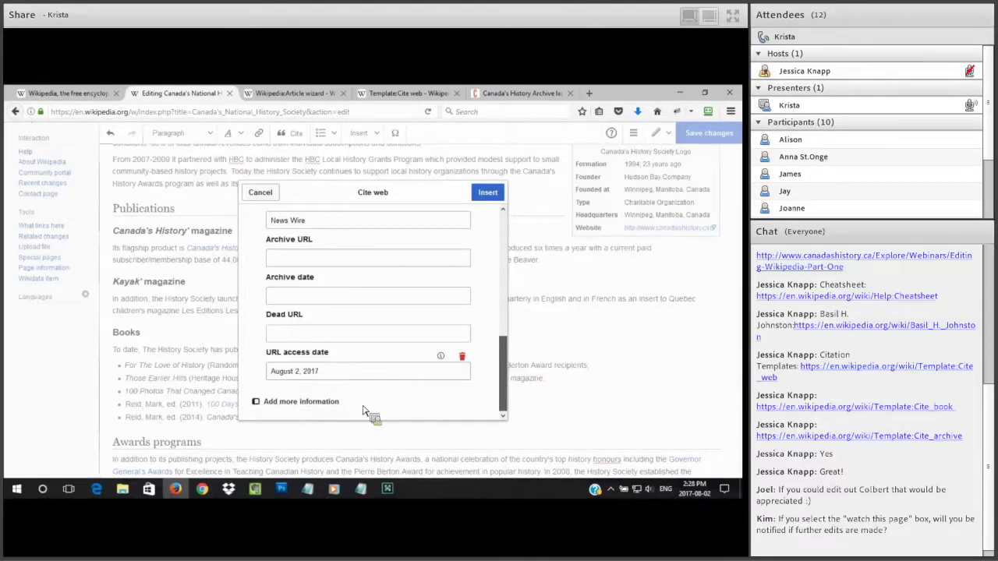
{"action": "left_click", "coordinate": [282, 405]}
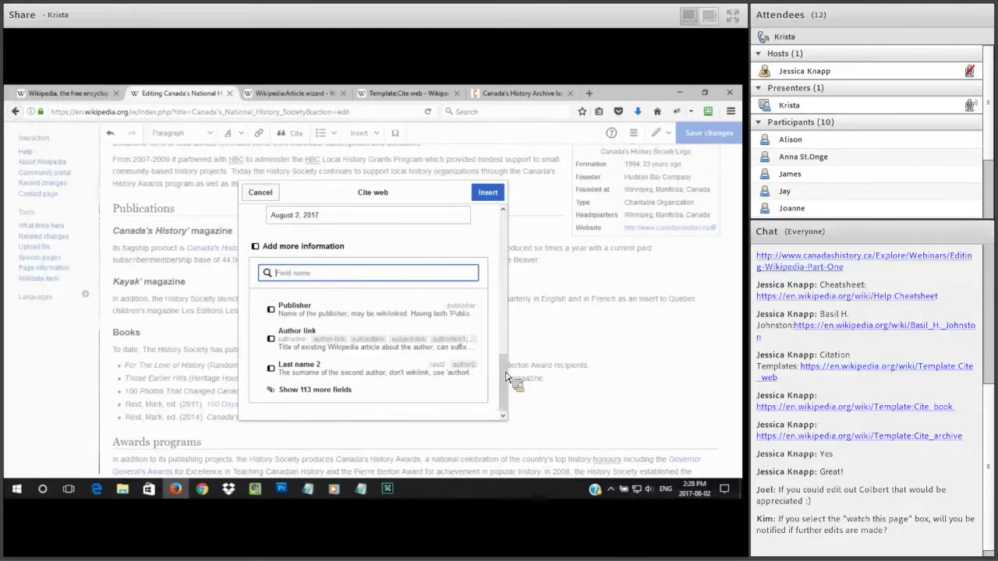
{"action": "scroll", "coordinate": [499, 211], "scroll_direction": "up", "scroll_amount": 10}
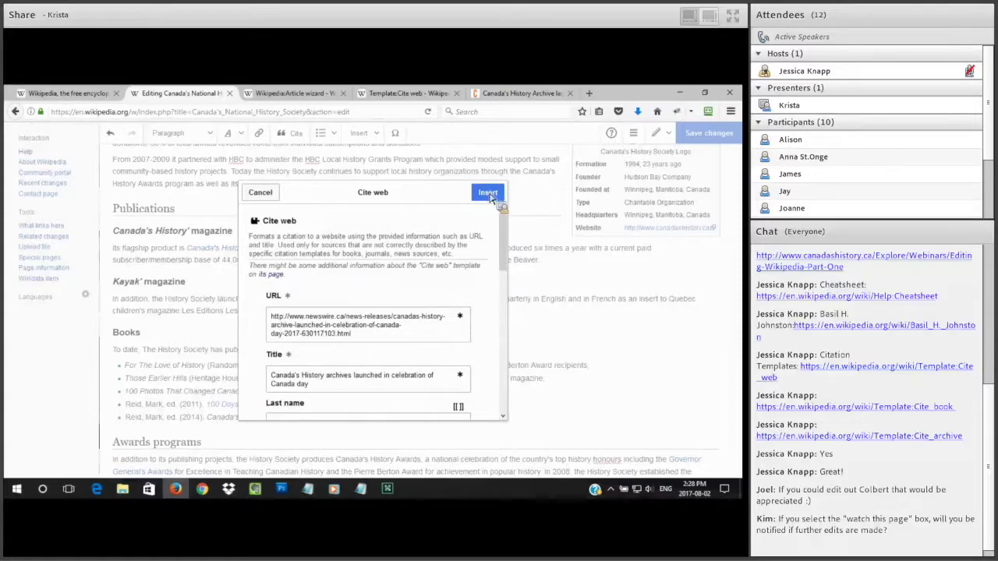
{"action": "left_click", "coordinate": [488, 193]}
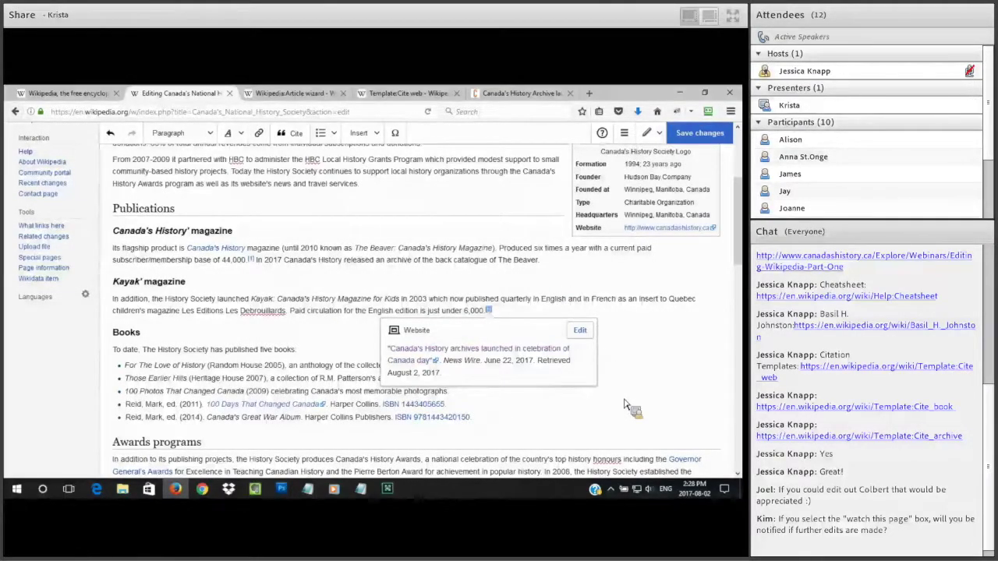
{"action": "left_click", "coordinate": [506, 322]}
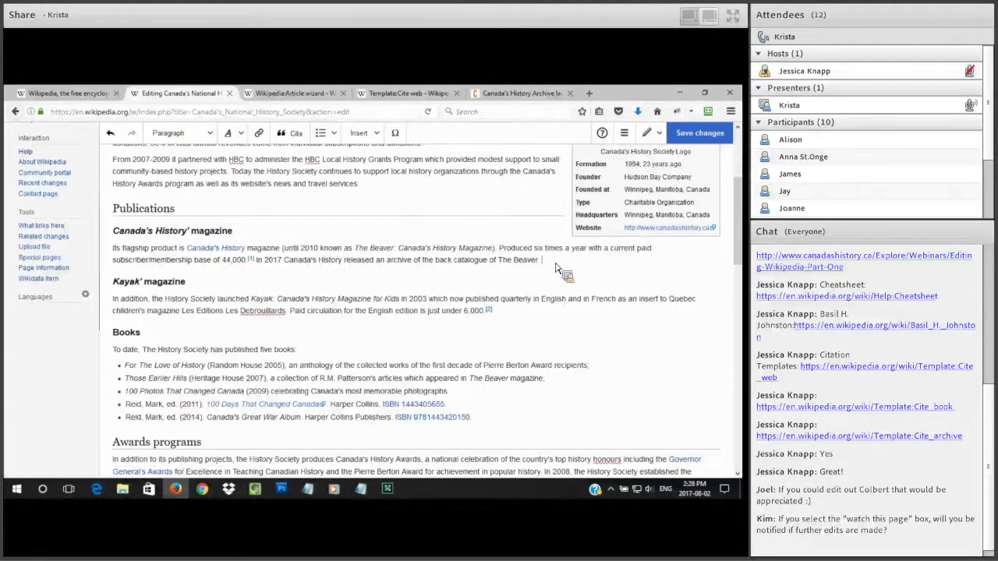
Re-use the existing News Wire citation after "The Beaver." in the Canada's History magazine paragraph, and delete the one after "6,000." in the Kayak paragraph
{"action": "left_click", "coordinate": [296, 134]}
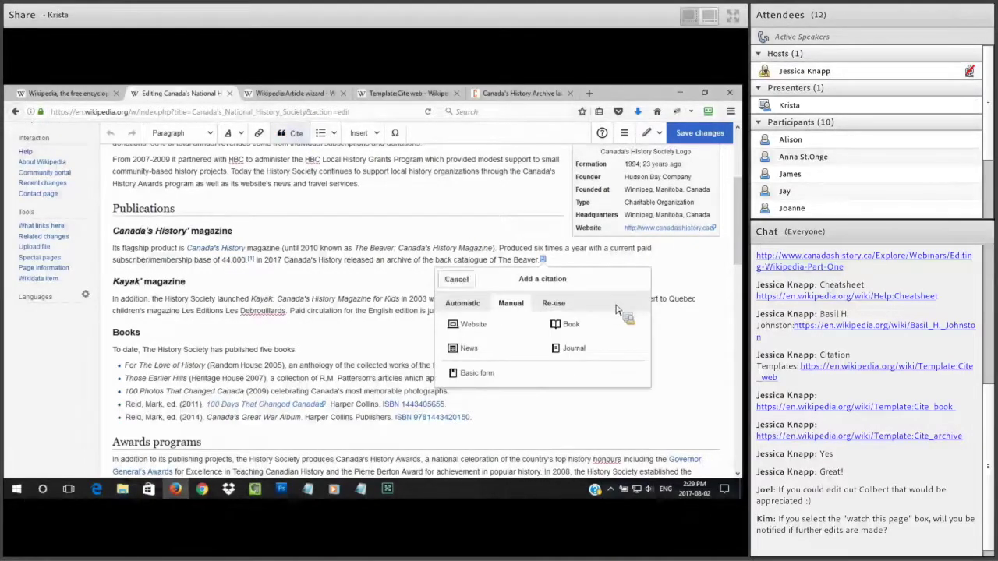
{"action": "left_click", "coordinate": [561, 305]}
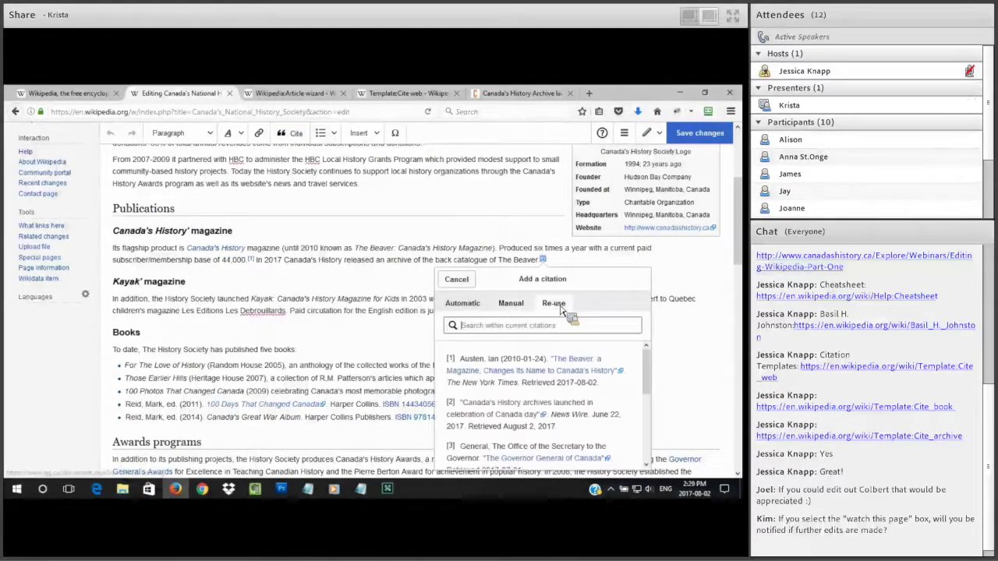
{"action": "left_click", "coordinate": [589, 418]}
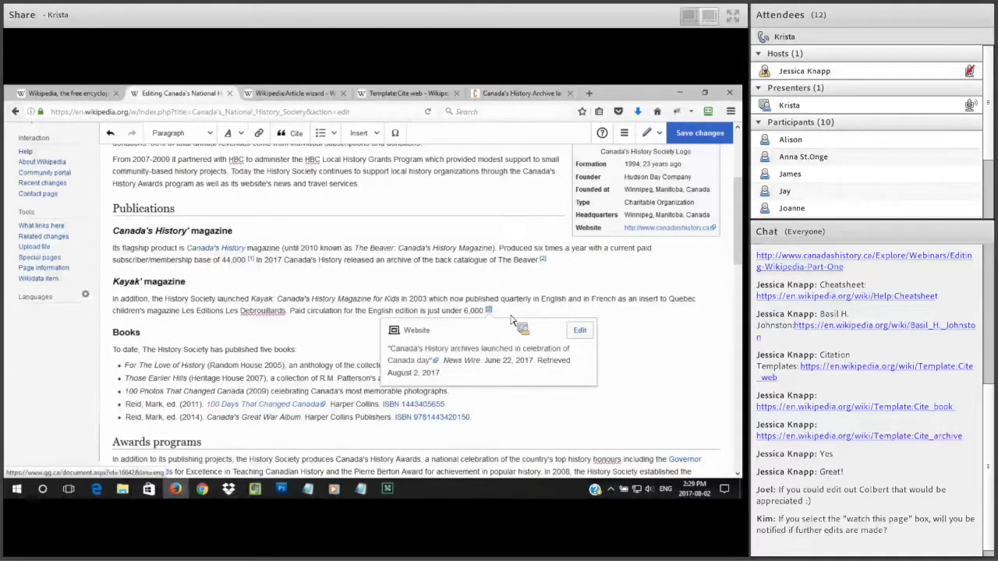
{"action": "key", "text": "BackSpace"}
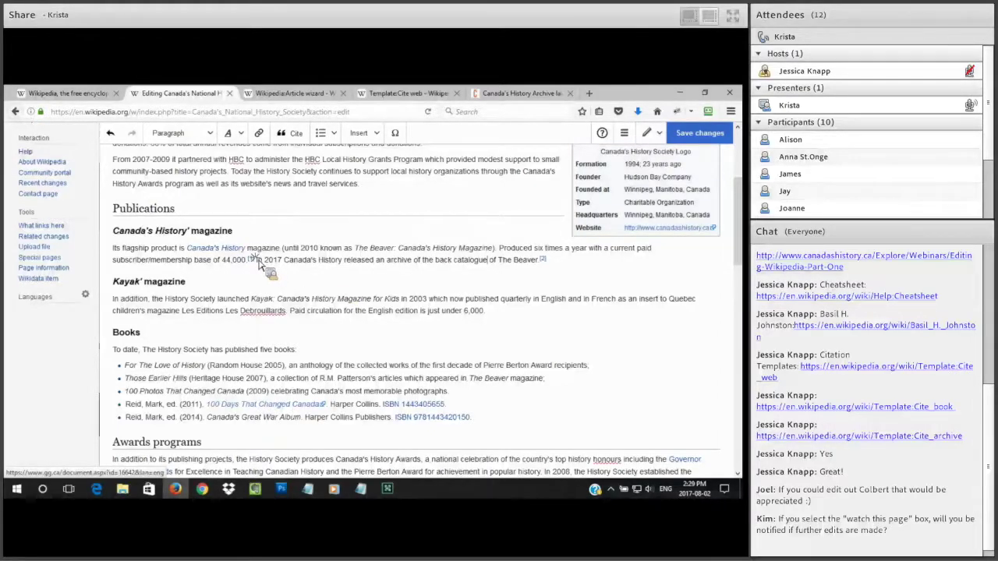
Switch the article to source editing and locate the markup of the Canada's History magazine paragraph
{"action": "left_click_drag", "start_coordinate": [258, 262], "coordinate": [372, 285]}
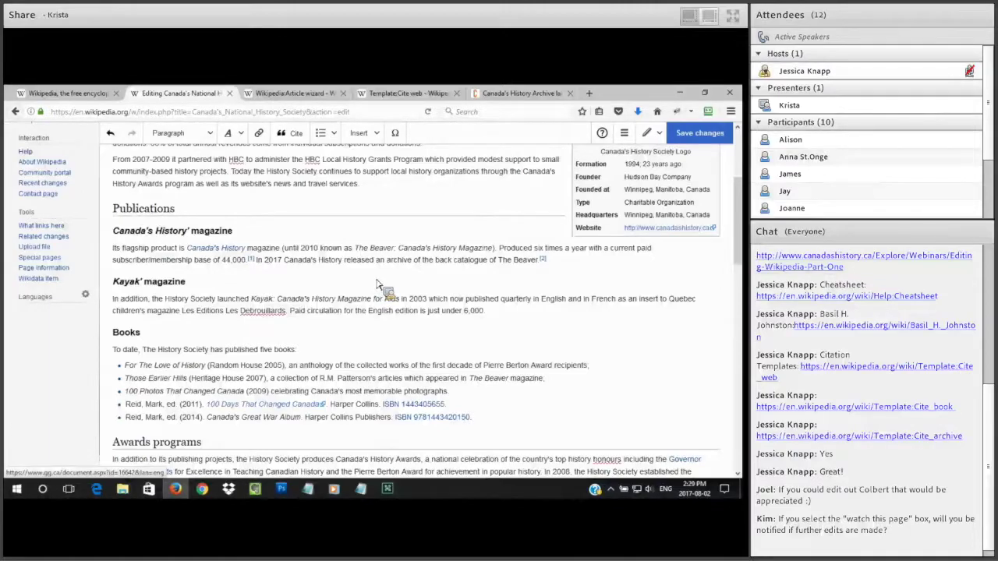
{"action": "left_click", "coordinate": [649, 134]}
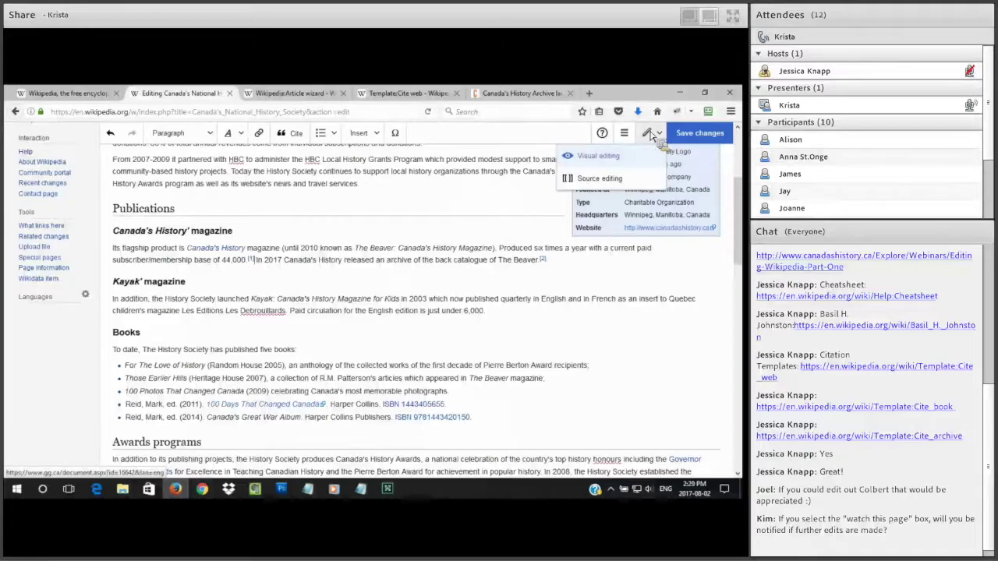
{"action": "left_click", "coordinate": [598, 179]}
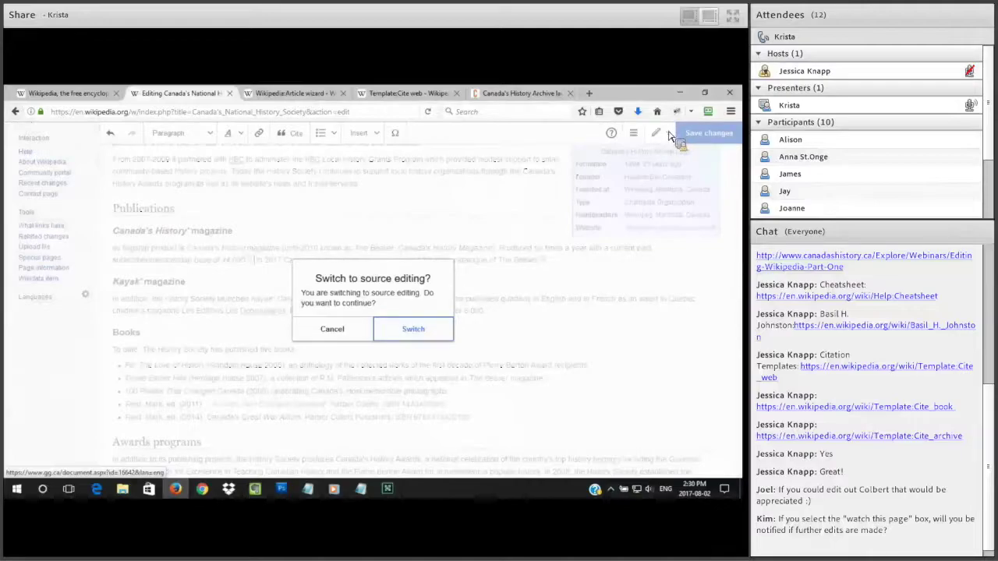
{"action": "left_click", "coordinate": [411, 333]}
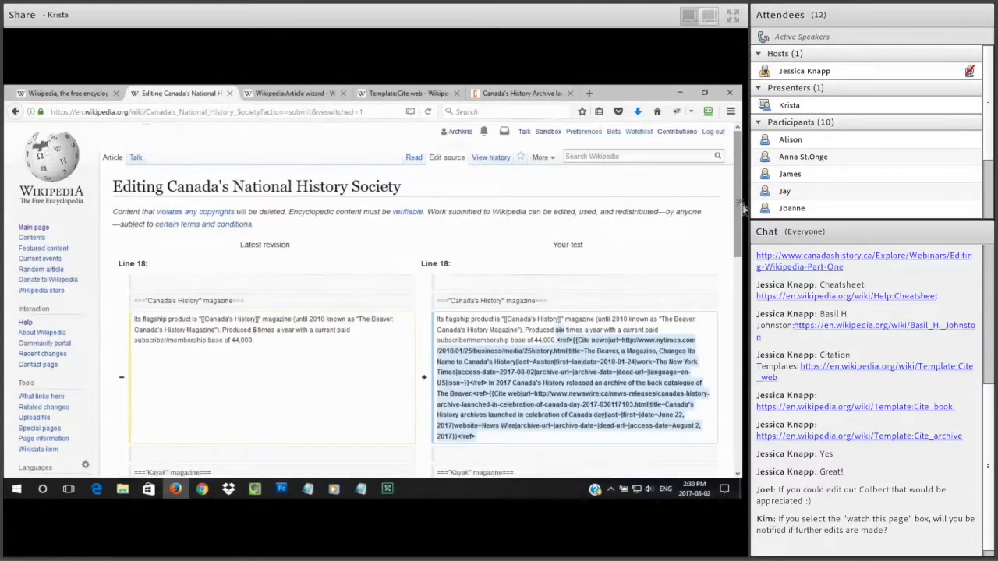
{"action": "scroll", "coordinate": [745, 251], "scroll_direction": "down", "scroll_amount": 3}
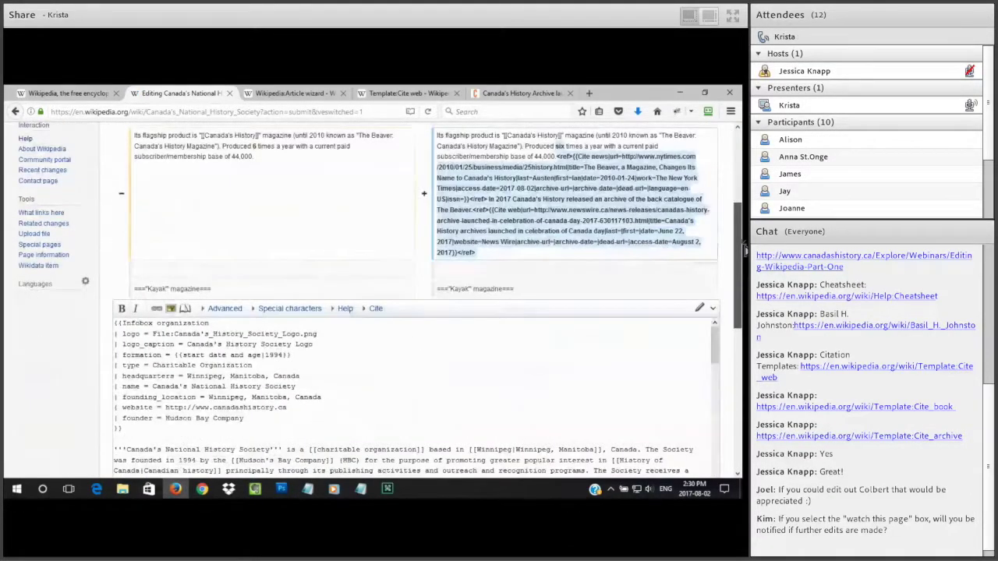
{"action": "scroll", "coordinate": [722, 343], "scroll_direction": "down", "scroll_amount": 1}
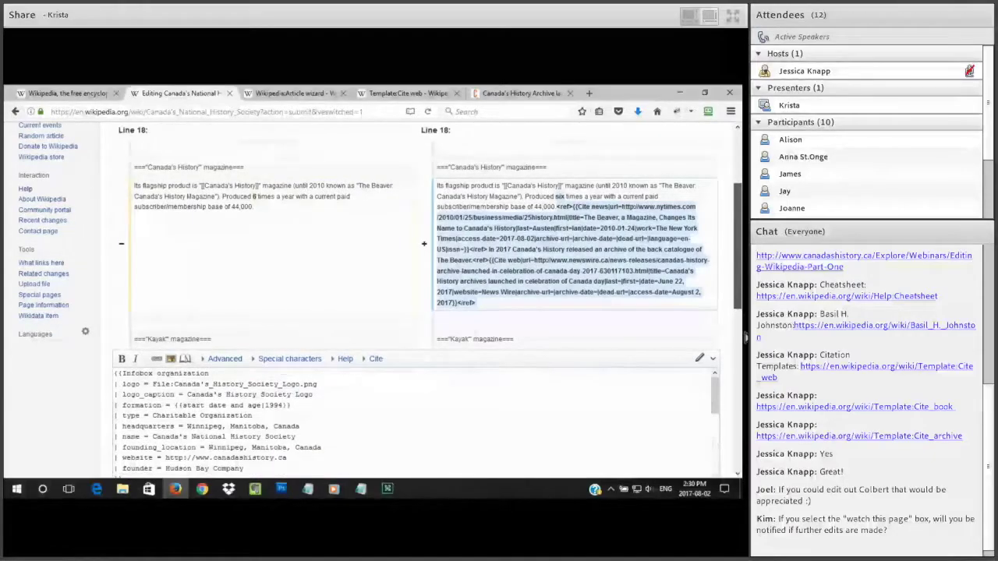
{"action": "scroll", "coordinate": [390, 363], "scroll_direction": "down", "scroll_amount": 5}
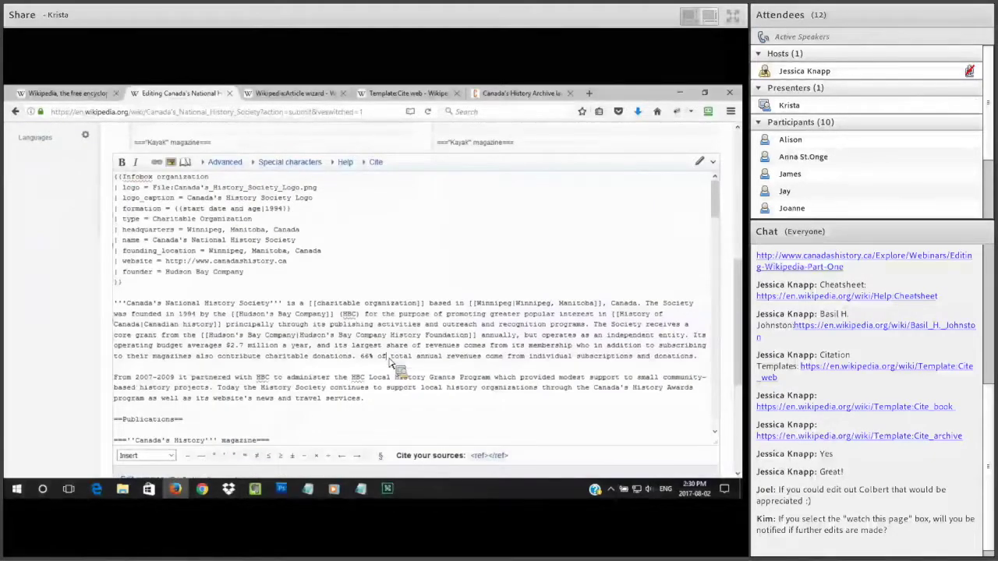
{"action": "scroll", "coordinate": [392, 363], "scroll_direction": "down", "scroll_amount": 2}
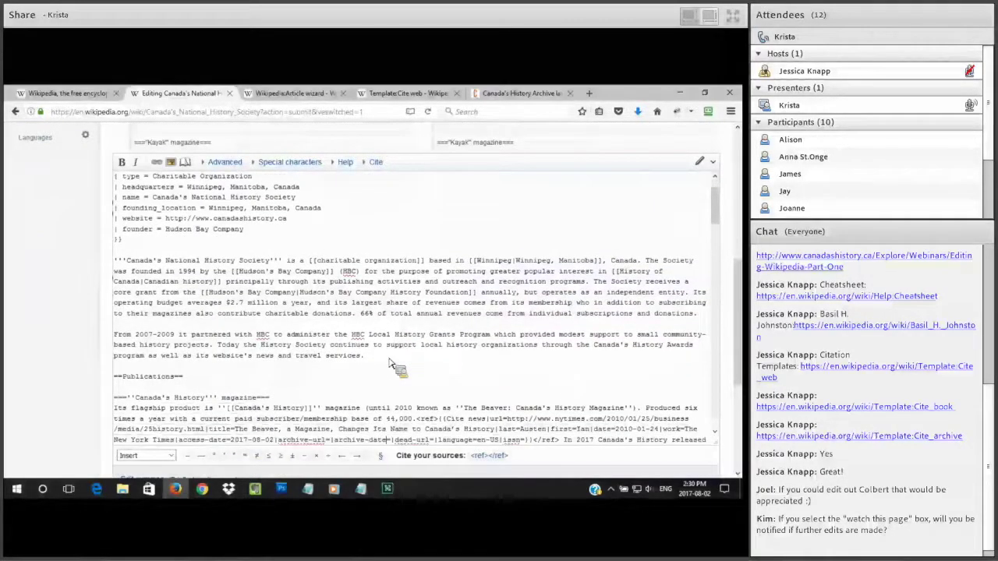
{"action": "scroll", "coordinate": [394, 366], "scroll_direction": "down", "scroll_amount": 2}
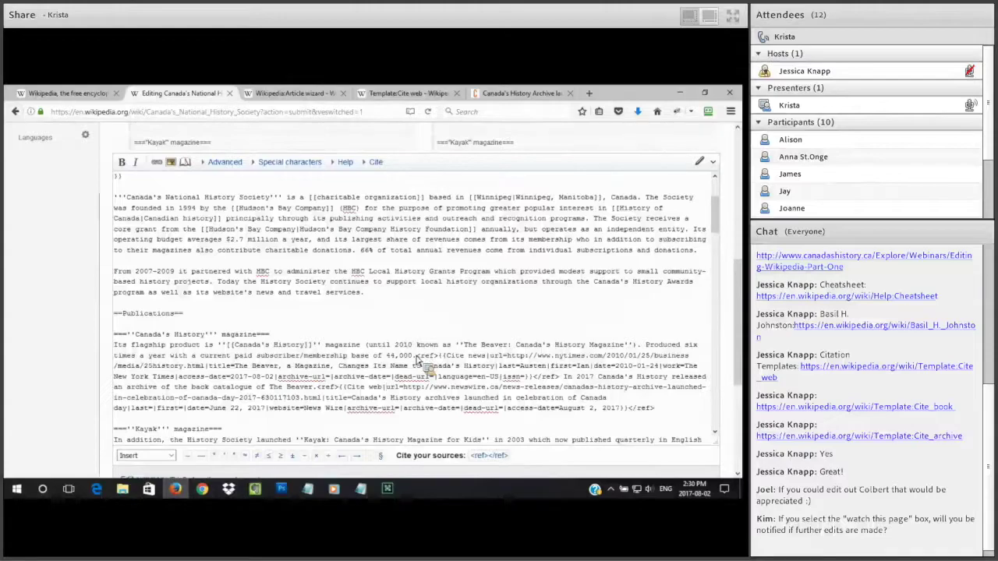
Examine the New York Times citation's markup and ref tags, comparing it with the author-credit template on the Template:Cite web page
{"action": "left_click_drag", "start_coordinate": [414, 355], "coordinate": [564, 380]}
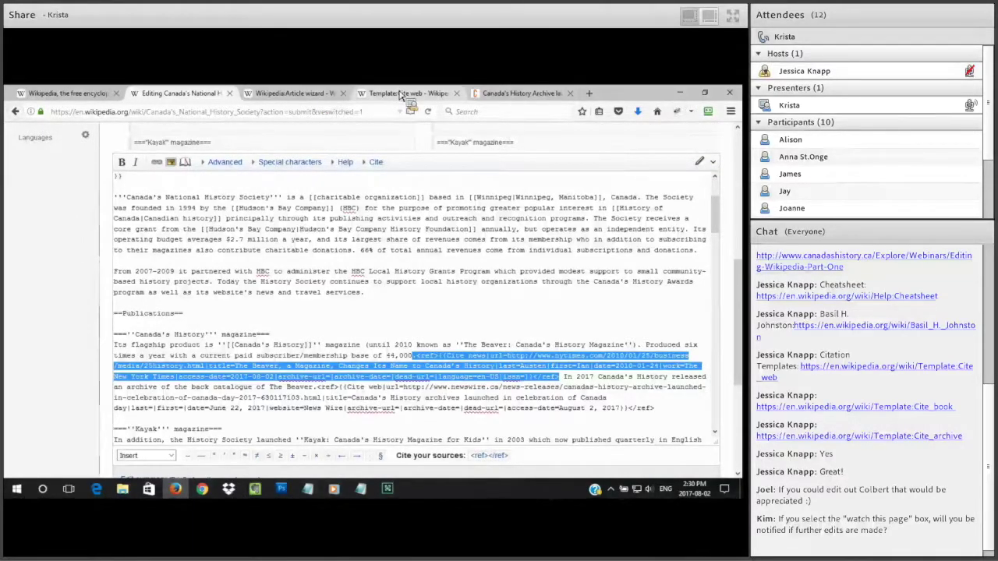
{"action": "left_click", "coordinate": [434, 94]}
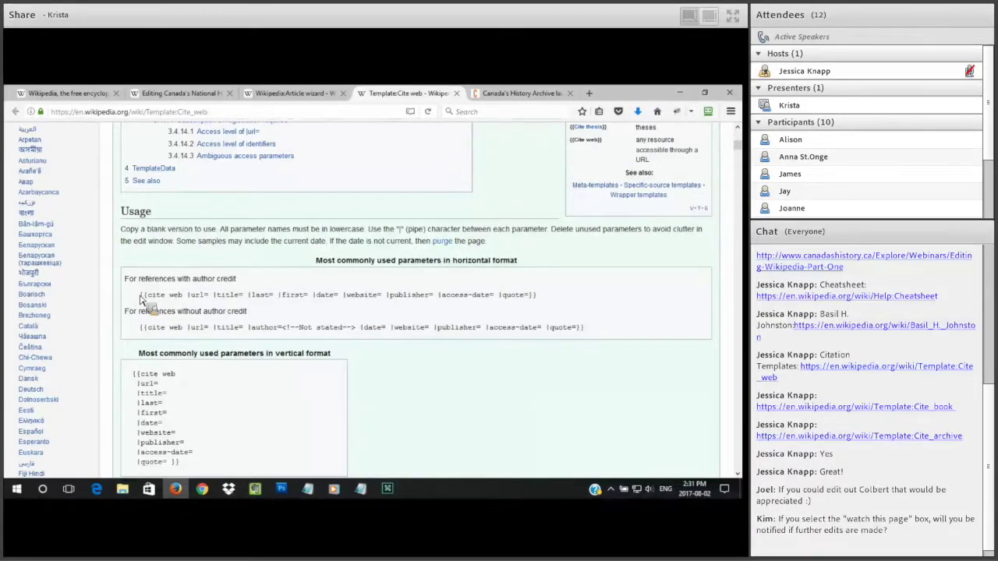
{"action": "left_click_drag", "start_coordinate": [138, 297], "coordinate": [555, 310]}
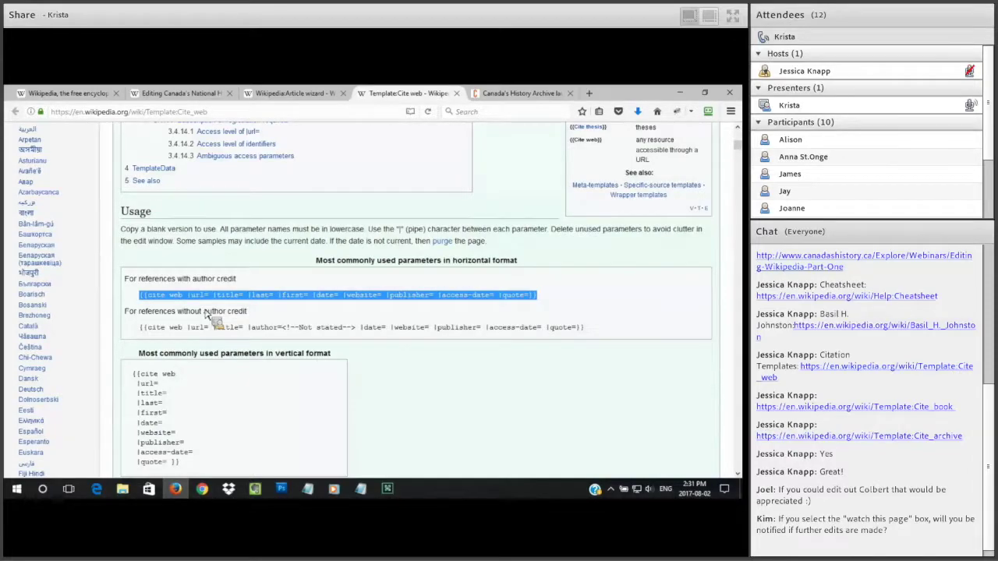
{"action": "left_click_drag", "start_coordinate": [206, 312], "coordinate": [454, 378]}
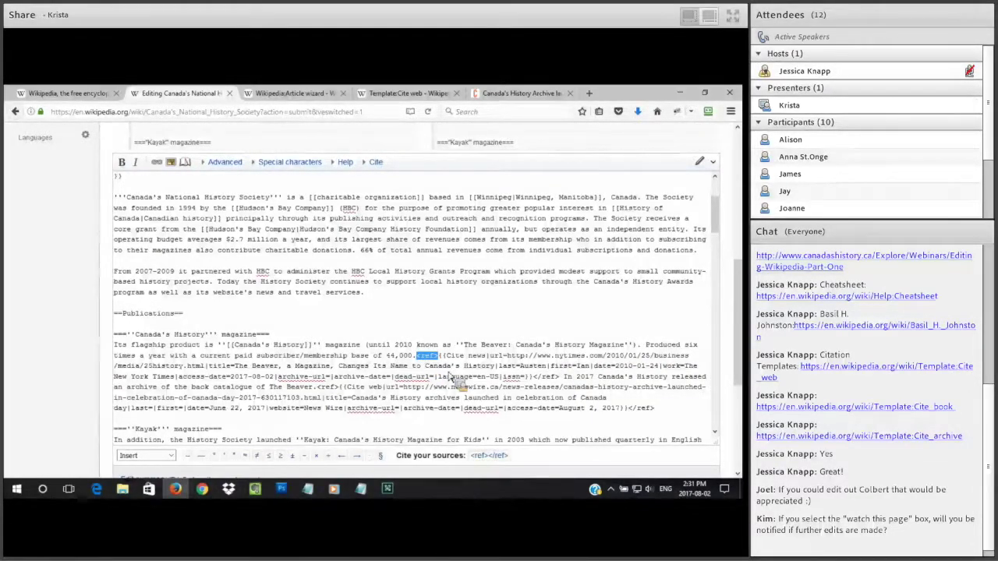
{"action": "left_click_drag", "start_coordinate": [451, 374], "coordinate": [546, 377]}
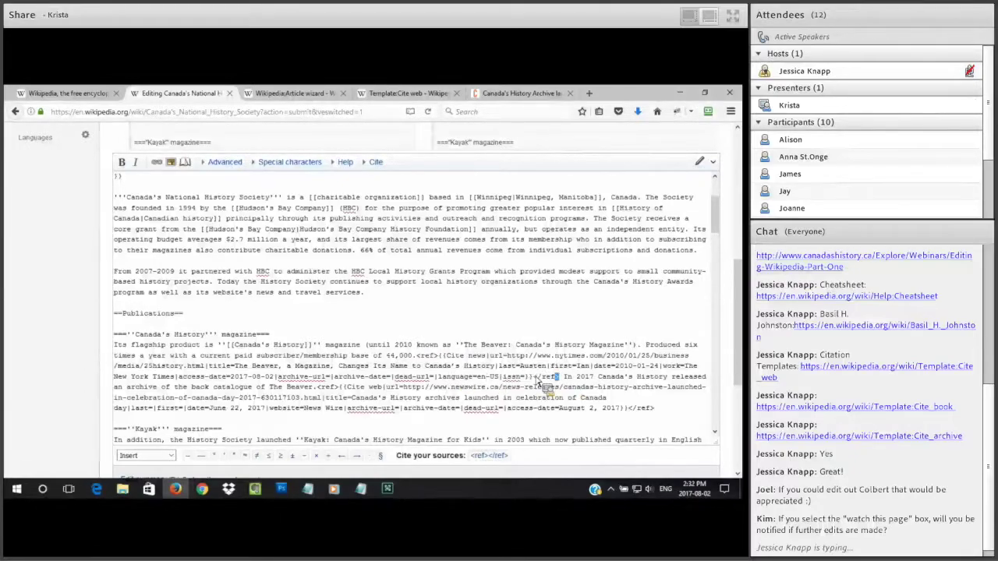
Copy the Maclean's cite web template from WikiEdits.txt in Notepad and paste it between <ref> and </ref> after the New York Times reference
{"action": "left_click", "coordinate": [616, 419]}
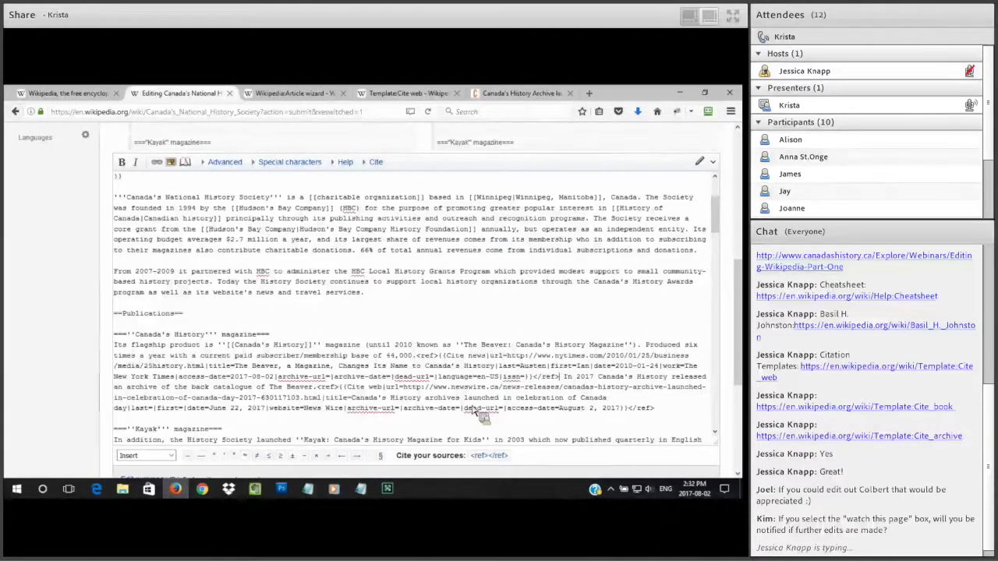
{"action": "left_click", "coordinate": [364, 489]}
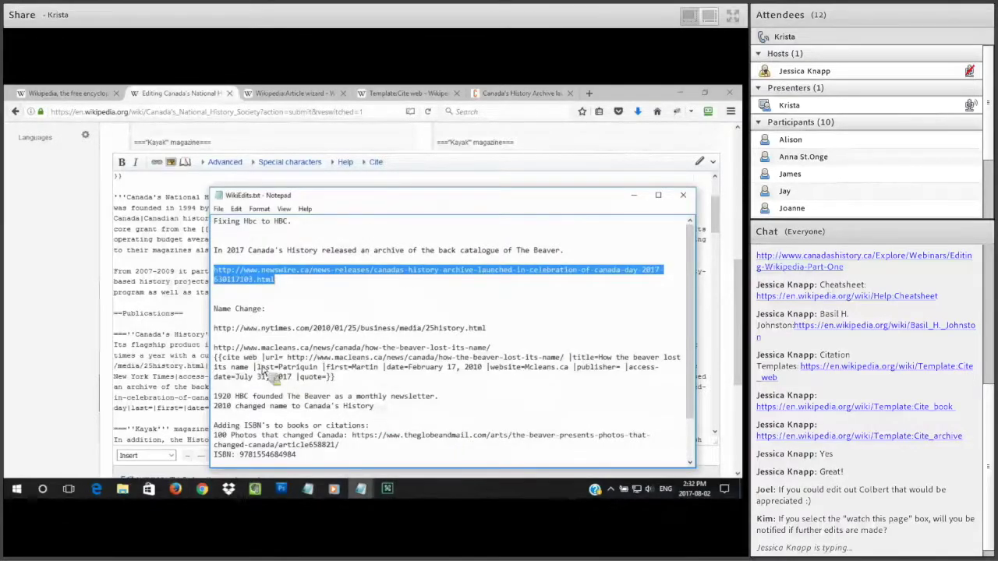
{"action": "left_click", "coordinate": [342, 382], "text": "shift"}
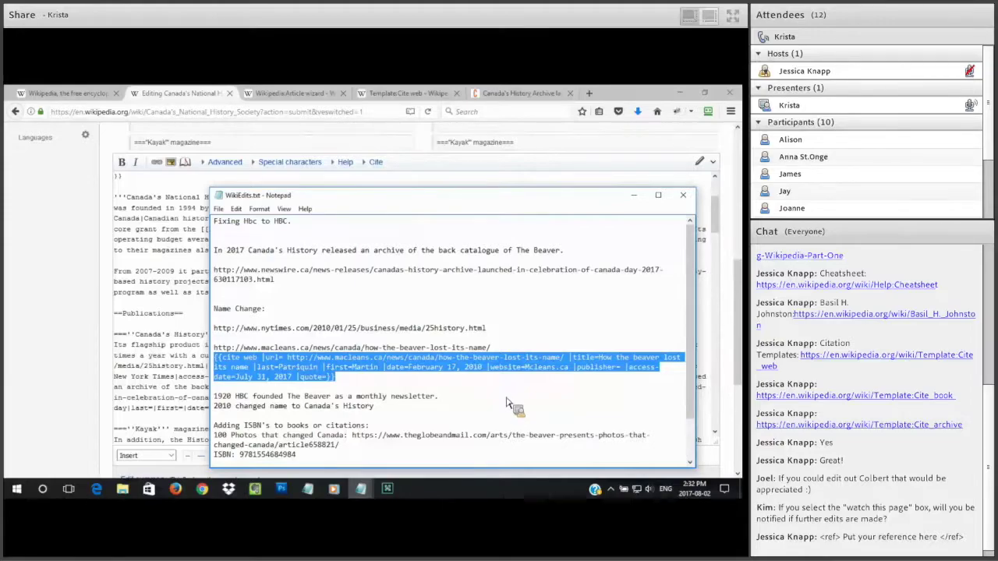
{"action": "left_click", "coordinate": [637, 196]}
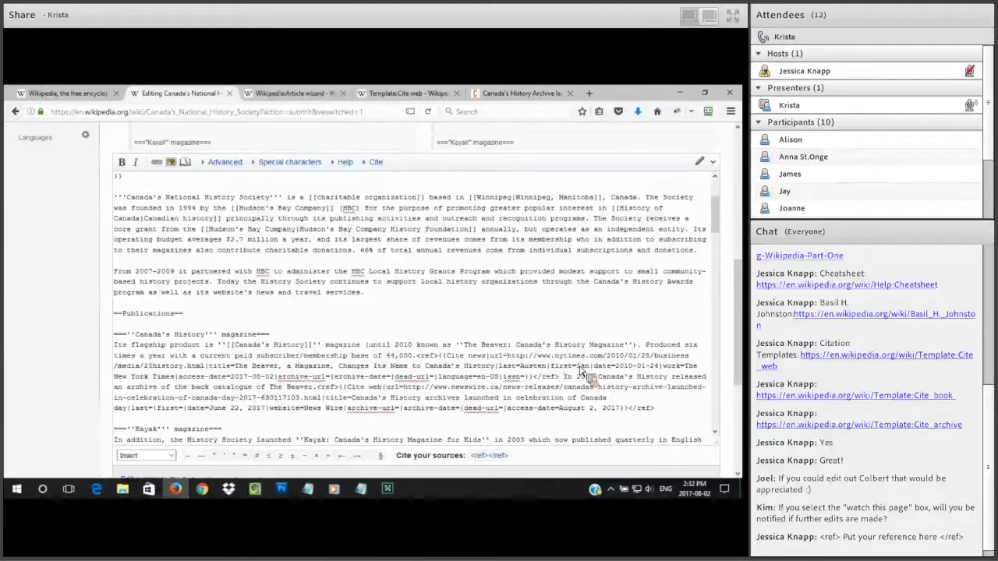
{"action": "type", "text": "<ref>"}
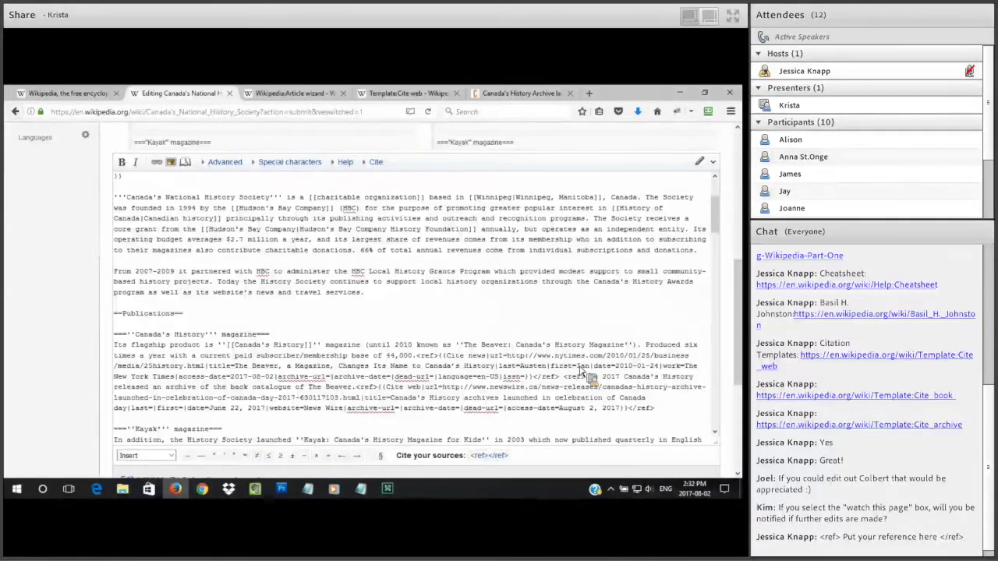
{"action": "type", "text": "{{Cite web |url=http://www.macleans.ca/news/canada/how-the-beaver-lost-its-name/ |title=How the beaver lost its name |last=Patriquin |first=Martin |date=February 17, 2010 |website=Macleans.ca |publisher= |access-date=July 31, 2017 |quote=}}"}
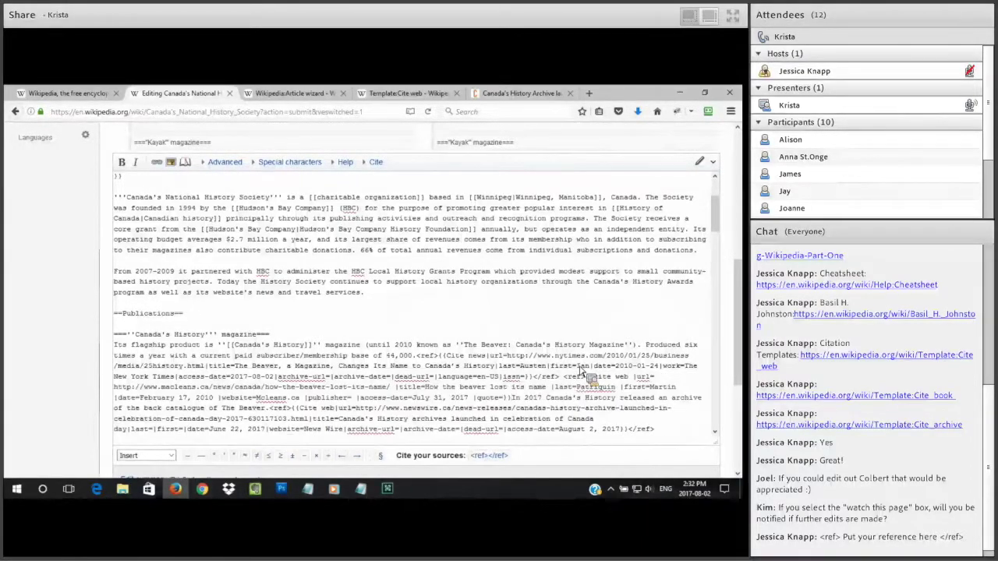
{"action": "type", "text": "</ref>"}
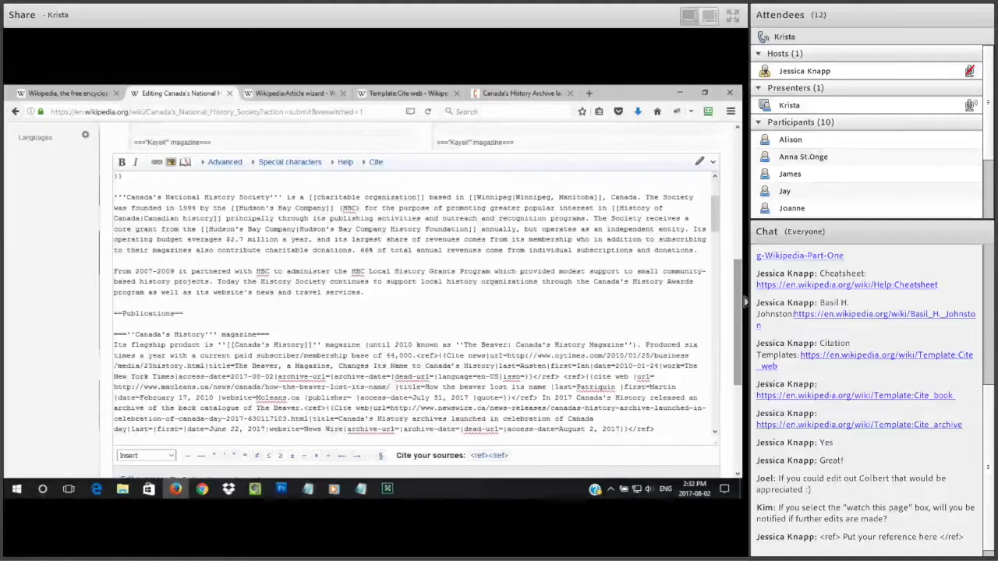
Enter the edit summary "Added citations to magazine section"
{"action": "scroll", "coordinate": [739, 339], "scroll_direction": "down", "scroll_amount": 3}
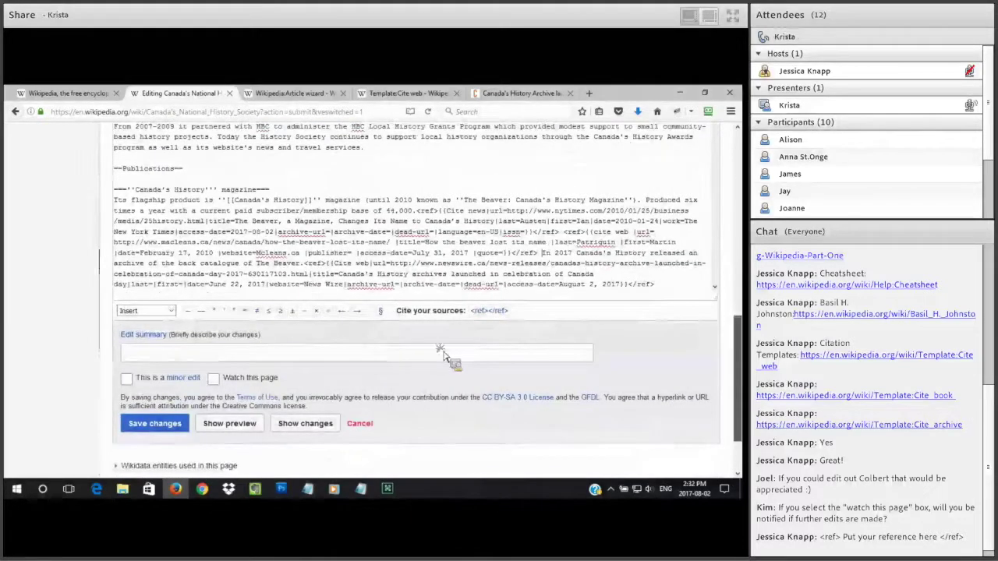
{"action": "left_click", "coordinate": [438, 356]}
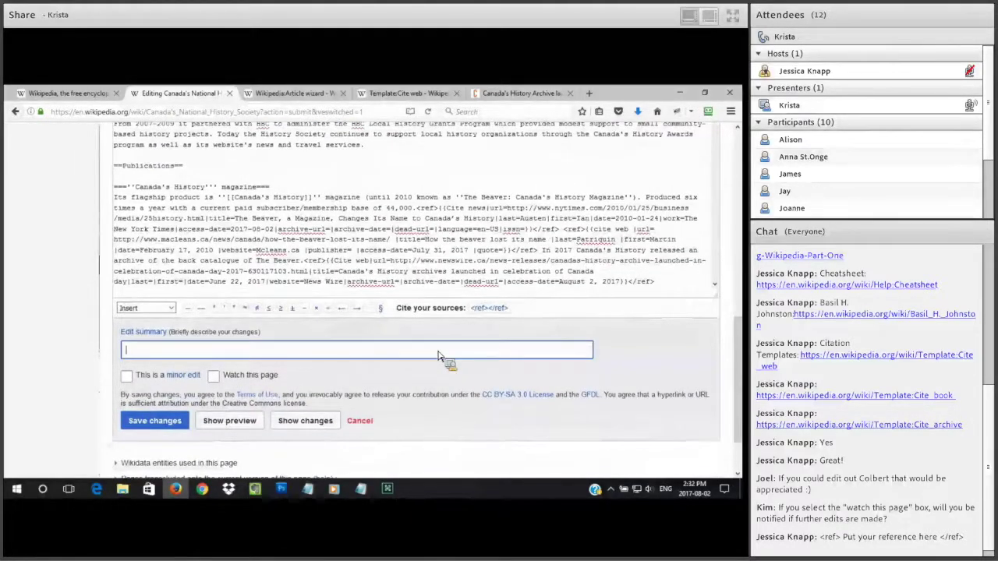
{"action": "type", "text": "Added citations to magazine"}
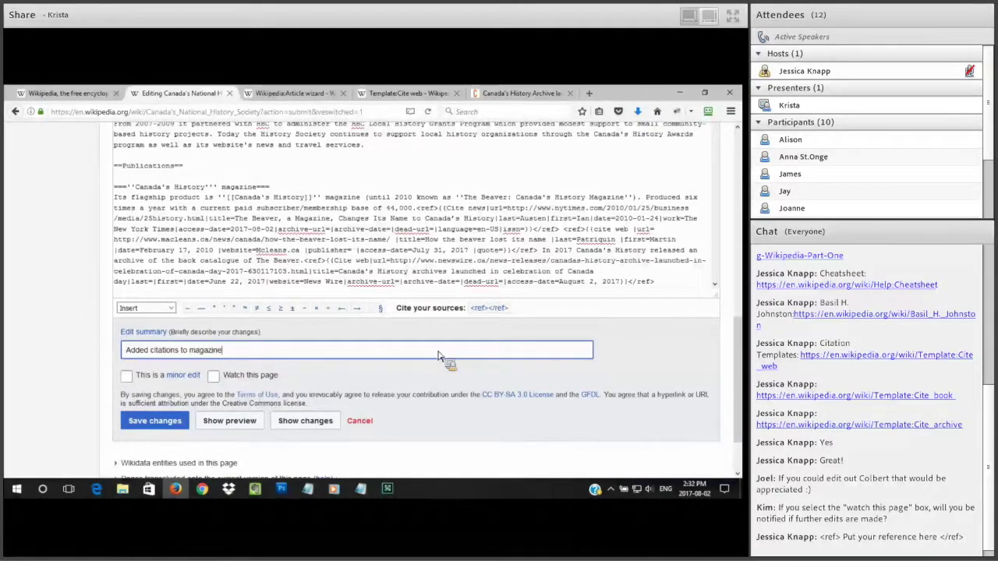
{"action": "type", "text": " section"}
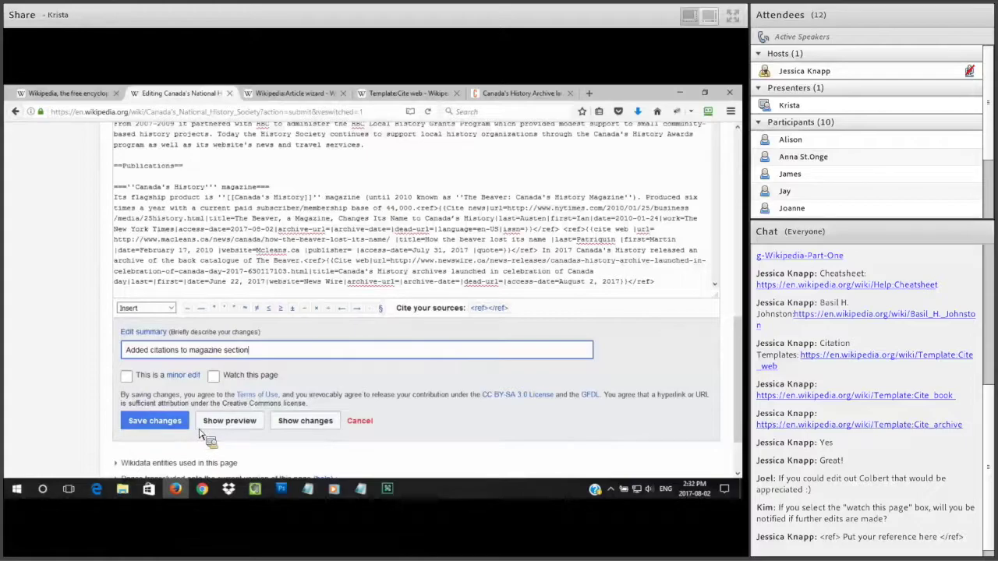
Preview the article, check the second citation in the Canada's History magazine paragraph, and save the changes
{"action": "left_click", "coordinate": [242, 425]}
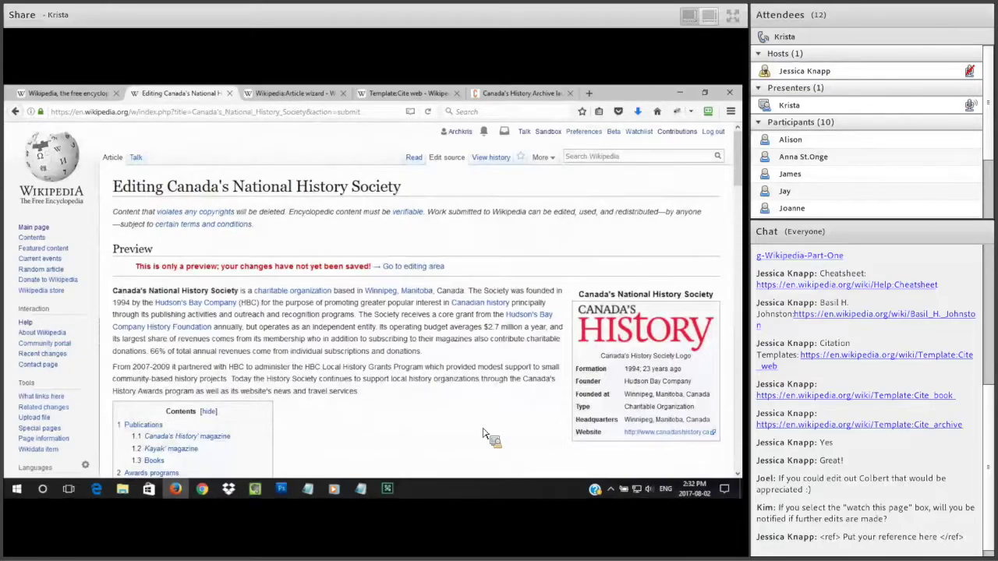
{"action": "scroll", "coordinate": [483, 434], "scroll_direction": "down", "scroll_amount": 1}
{"action": "scroll", "coordinate": [482, 434], "scroll_direction": "down", "scroll_amount": 3}
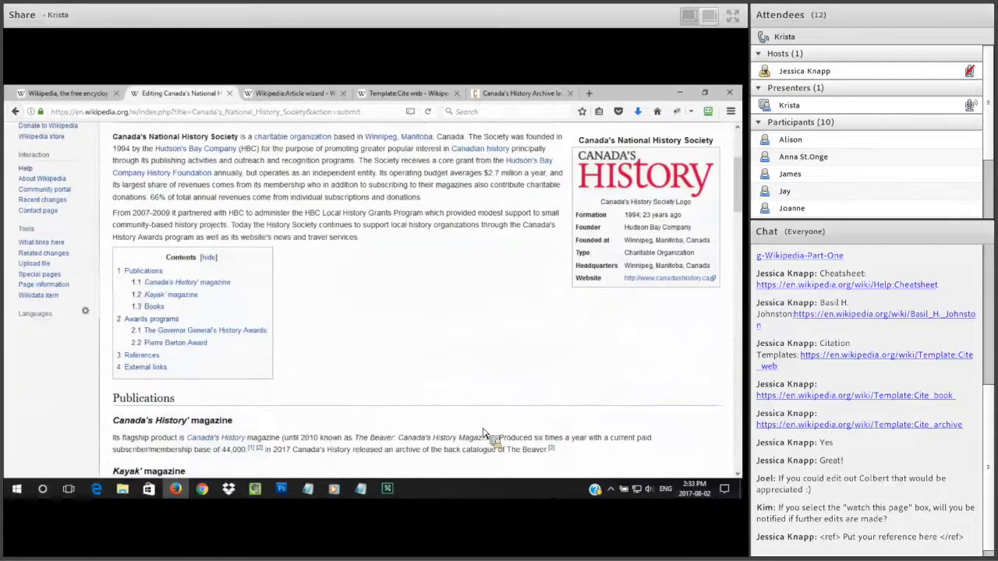
{"action": "scroll", "coordinate": [483, 434], "scroll_direction": "down", "scroll_amount": 3}
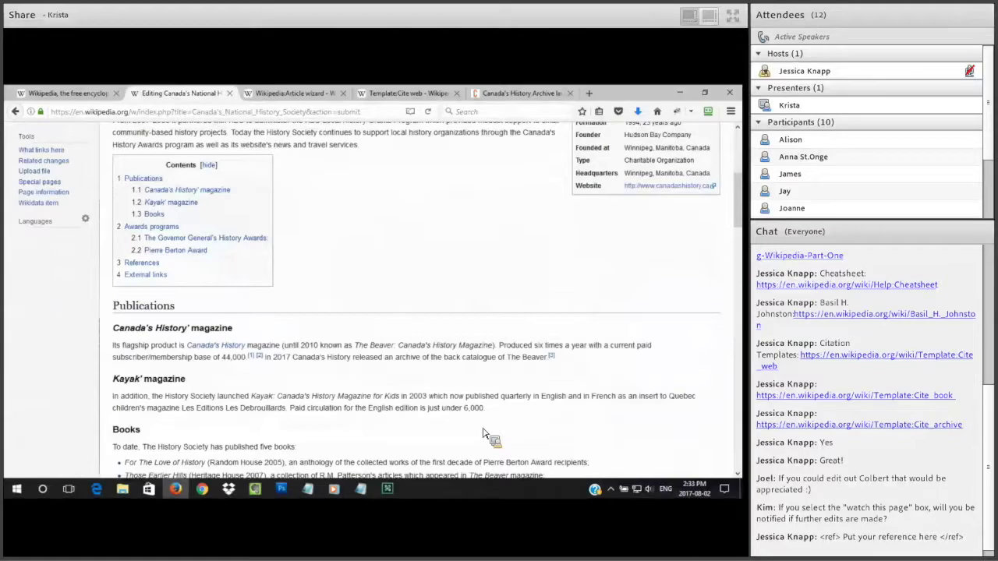
{"action": "scroll", "coordinate": [481, 432], "scroll_direction": "down", "scroll_amount": 1}
{"action": "mouse_move", "coordinate": [260, 299]}
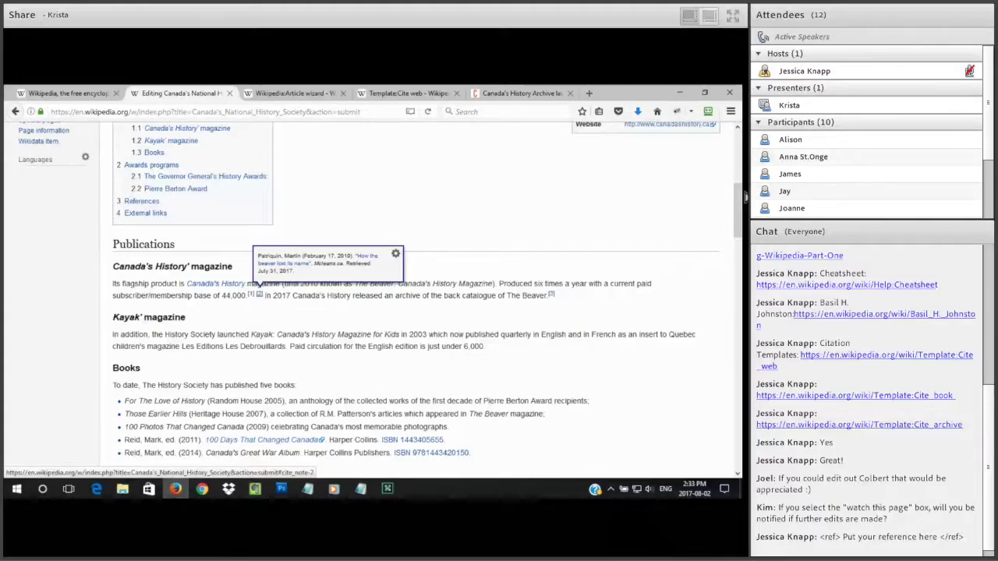
{"action": "left_click_drag", "start_coordinate": [741, 244], "coordinate": [741, 464]}
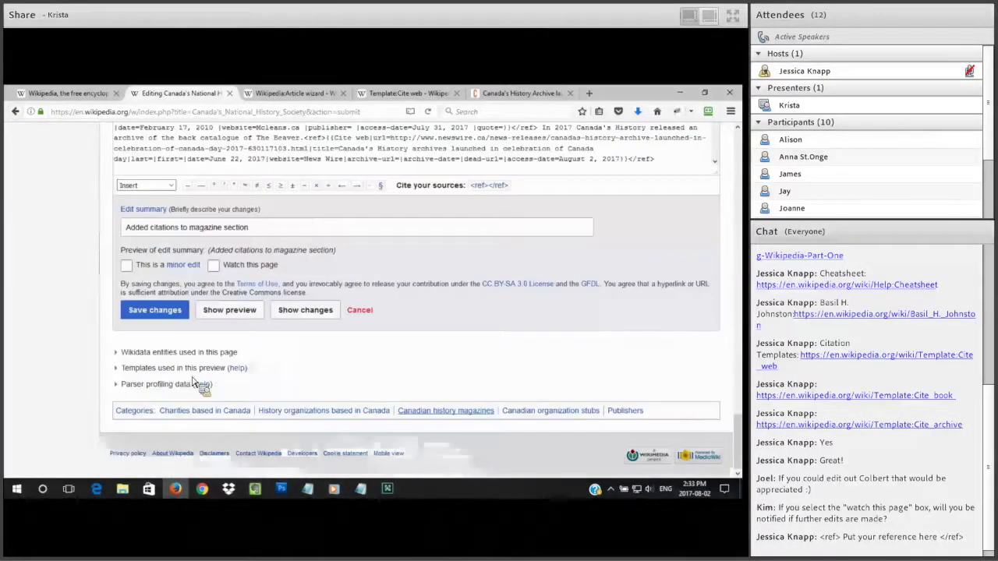
{"action": "left_click", "coordinate": [155, 310]}
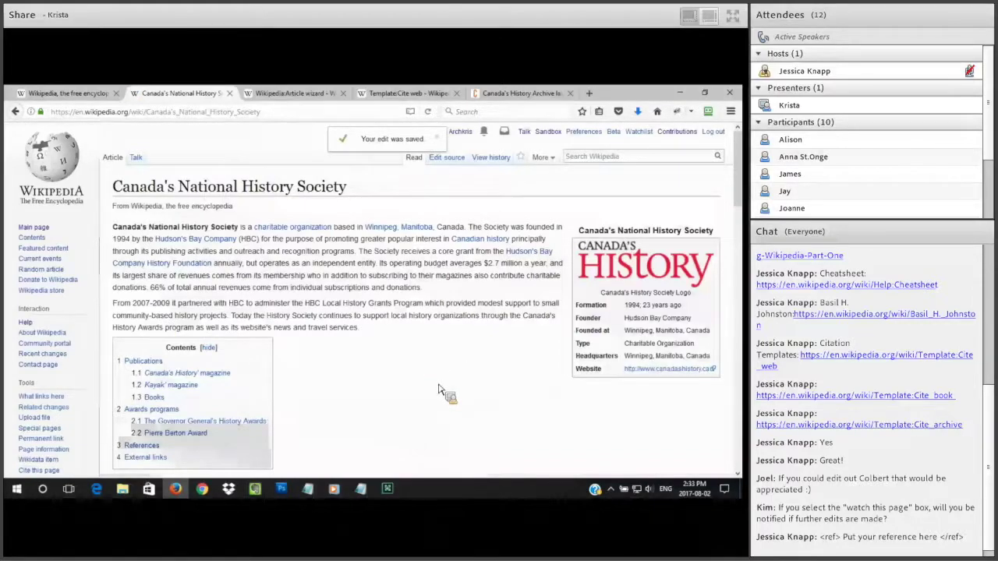
Examine the Books list, comparing the plain 100 Photos That Changed Canada entry with the two fully cited Harper Collins entries
{"action": "scroll", "coordinate": [439, 390], "scroll_direction": "down", "scroll_amount": 2}
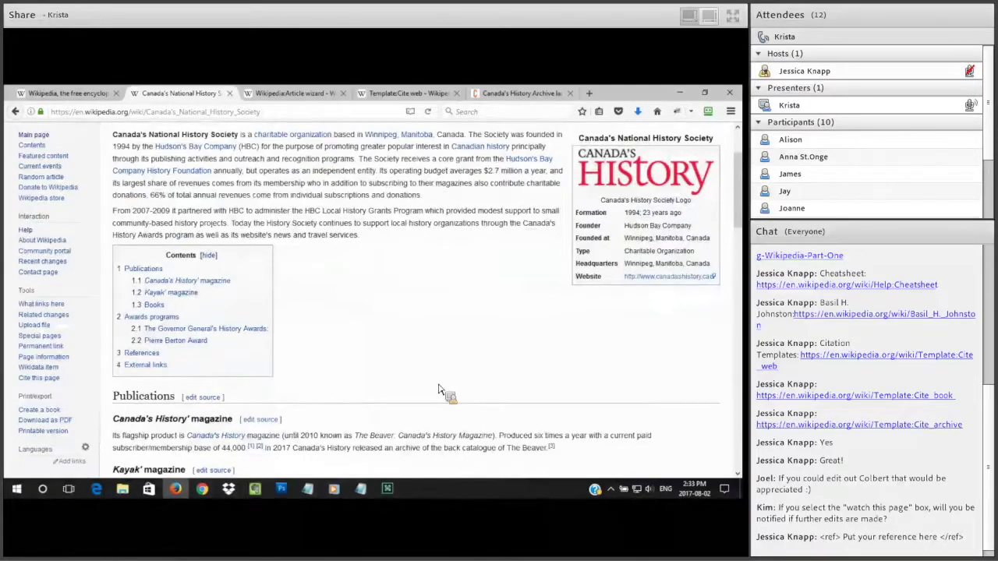
{"action": "scroll", "coordinate": [439, 390], "scroll_direction": "down", "scroll_amount": 5}
{"action": "scroll", "coordinate": [439, 390], "scroll_direction": "down", "scroll_amount": 1}
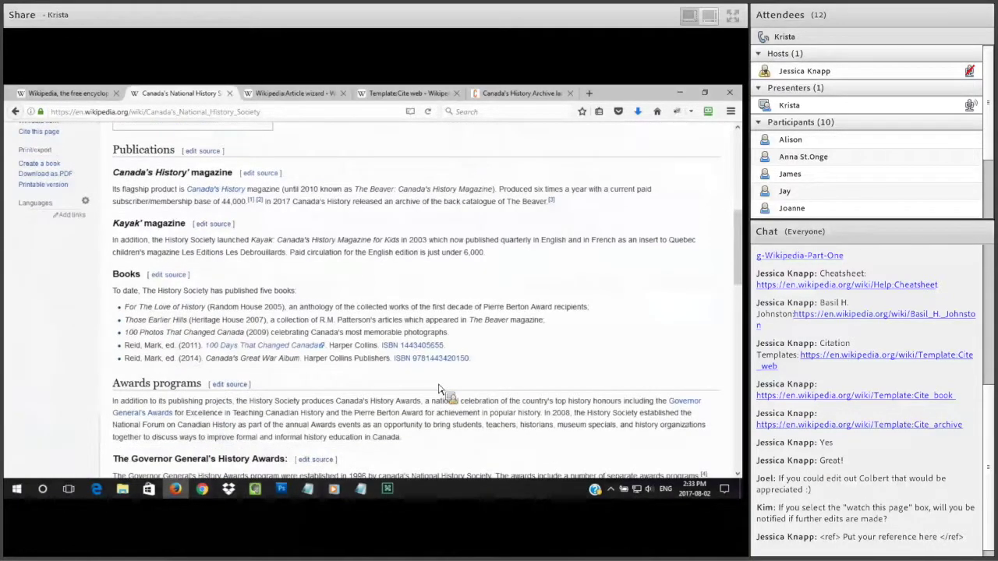
{"action": "scroll", "coordinate": [439, 390], "scroll_direction": "down", "scroll_amount": 2}
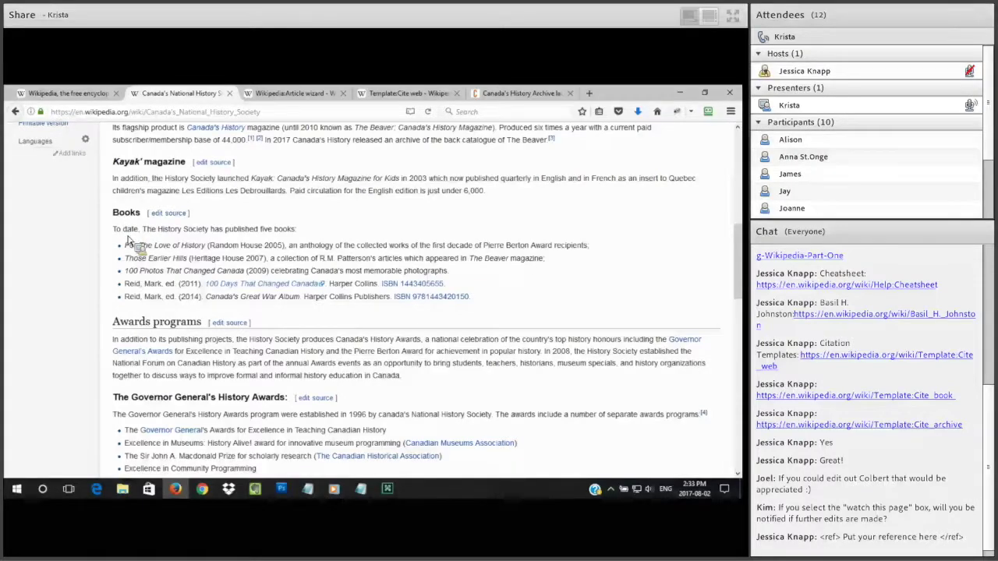
{"action": "left_click_drag", "start_coordinate": [126, 271], "coordinate": [456, 290]}
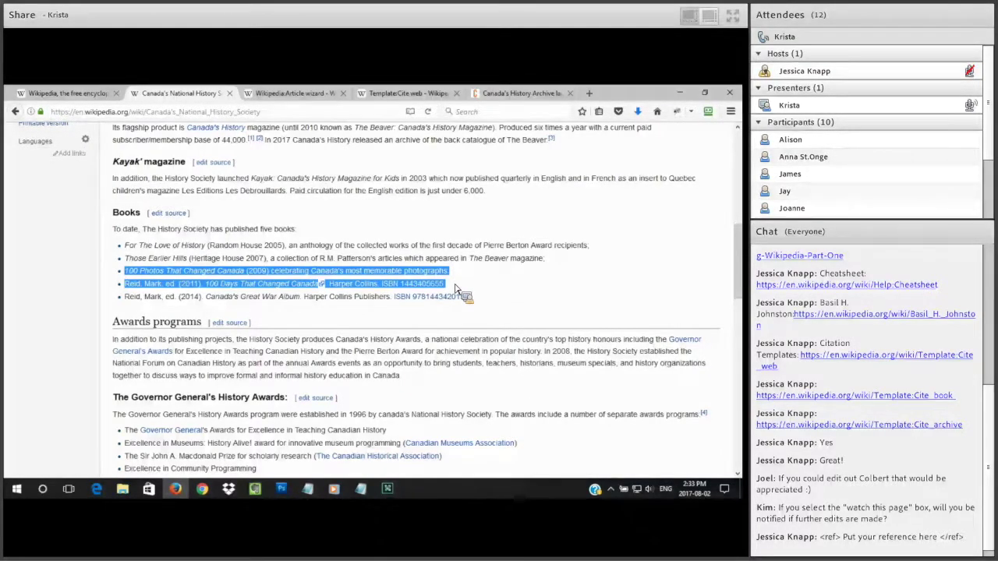
{"action": "left_click_drag", "start_coordinate": [456, 290], "coordinate": [466, 290]}
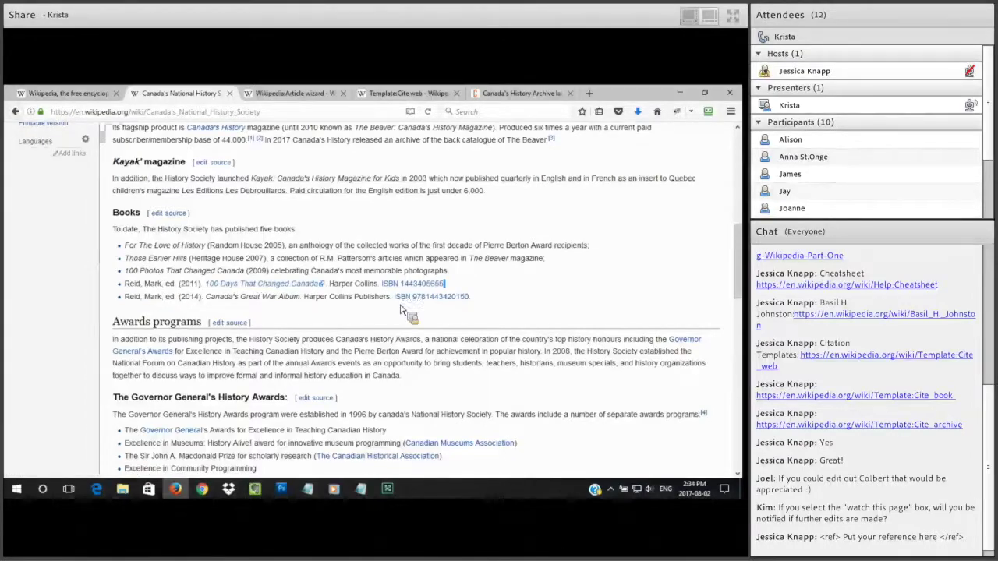
{"action": "left_click_drag", "start_coordinate": [435, 301], "coordinate": [131, 290]}
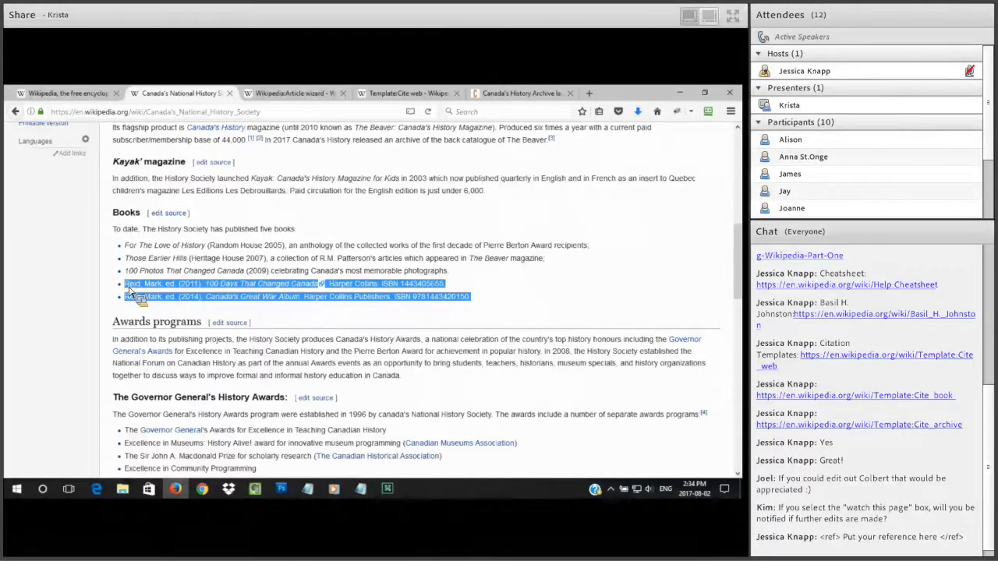
{"action": "left_click_drag", "start_coordinate": [130, 273], "coordinate": [483, 281]}
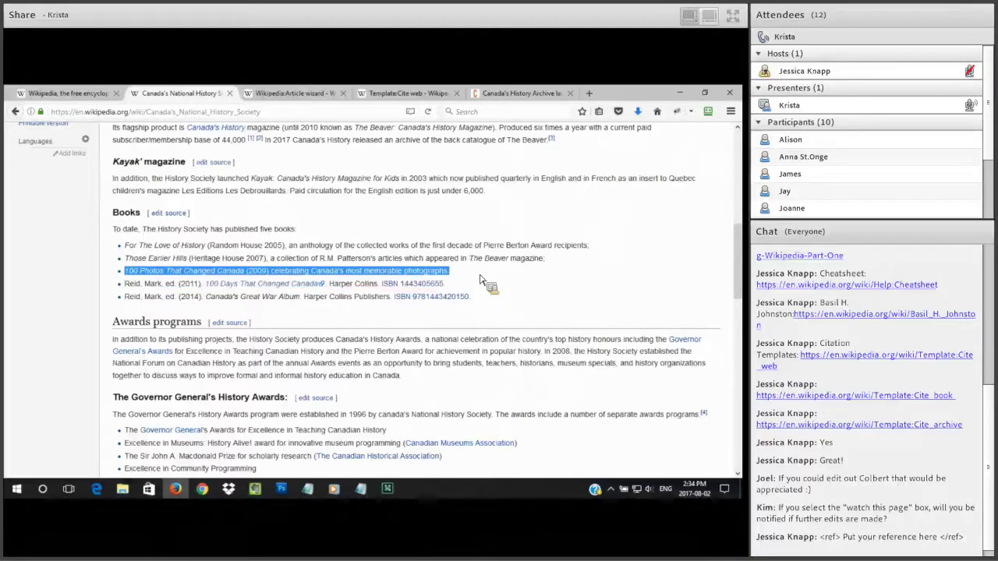
{"action": "left_click", "coordinate": [181, 223]}
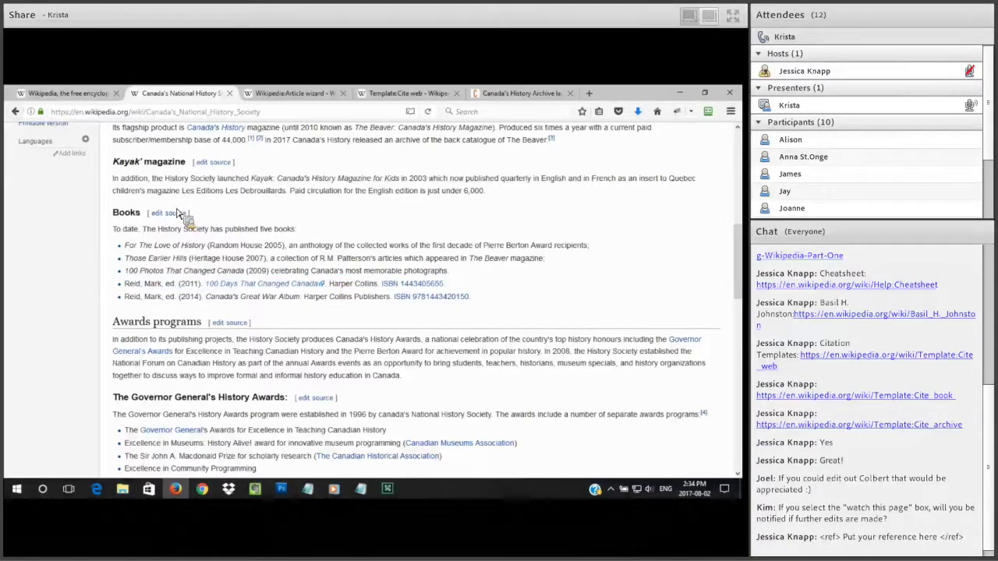
Open the Books section for editing and switch from source editing to visual editing
{"action": "left_click", "coordinate": [170, 213]}
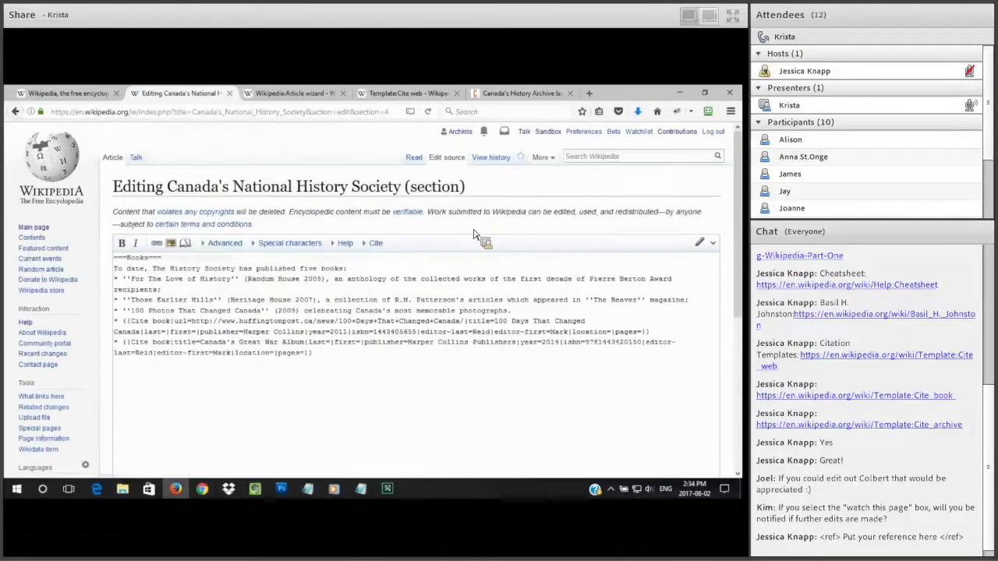
{"action": "left_click", "coordinate": [700, 243]}
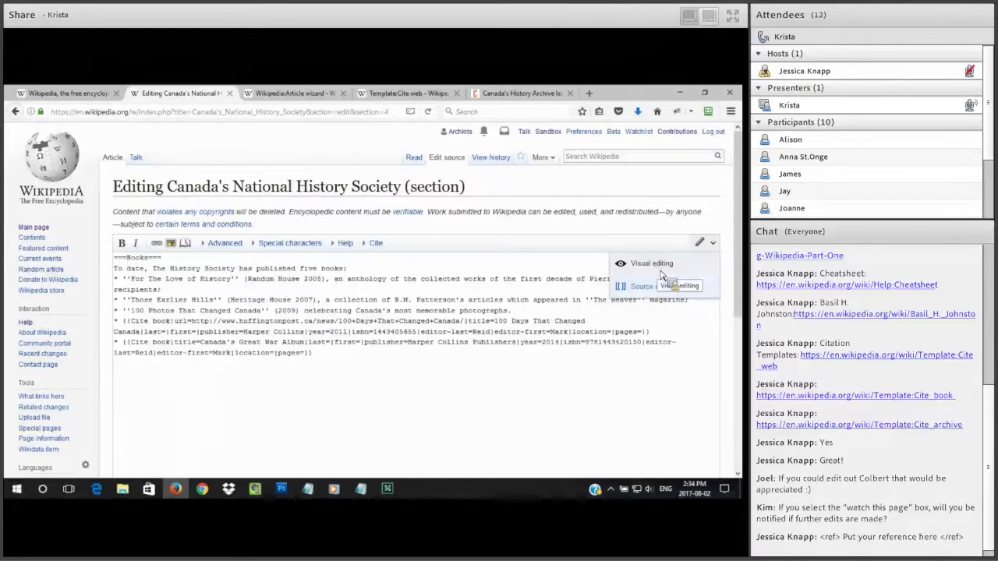
{"action": "left_click", "coordinate": [657, 264]}
{"action": "left_click", "coordinate": [352, 344]}
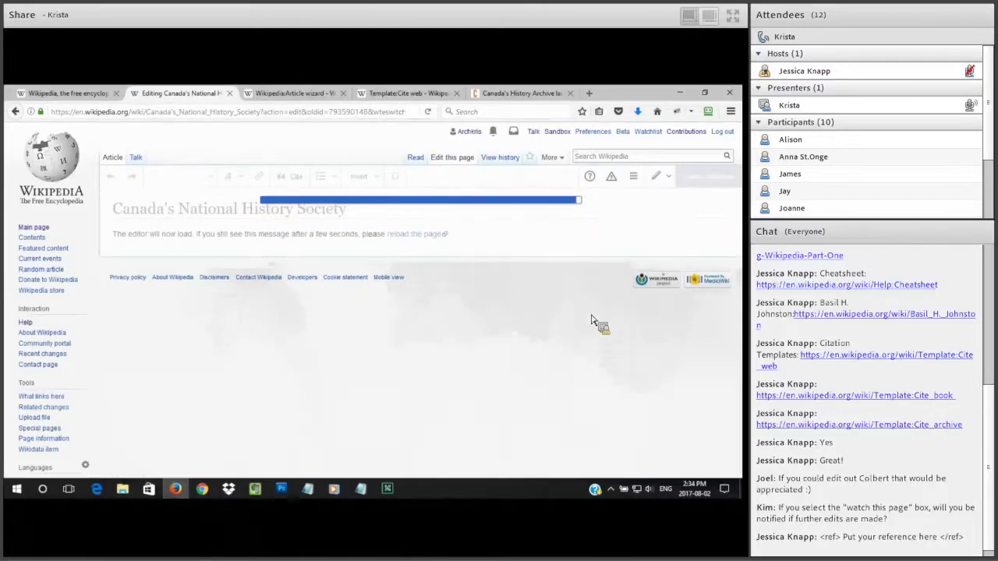
{"action": "scroll", "coordinate": [743, 243], "scroll_direction": "down", "scroll_amount": 3}
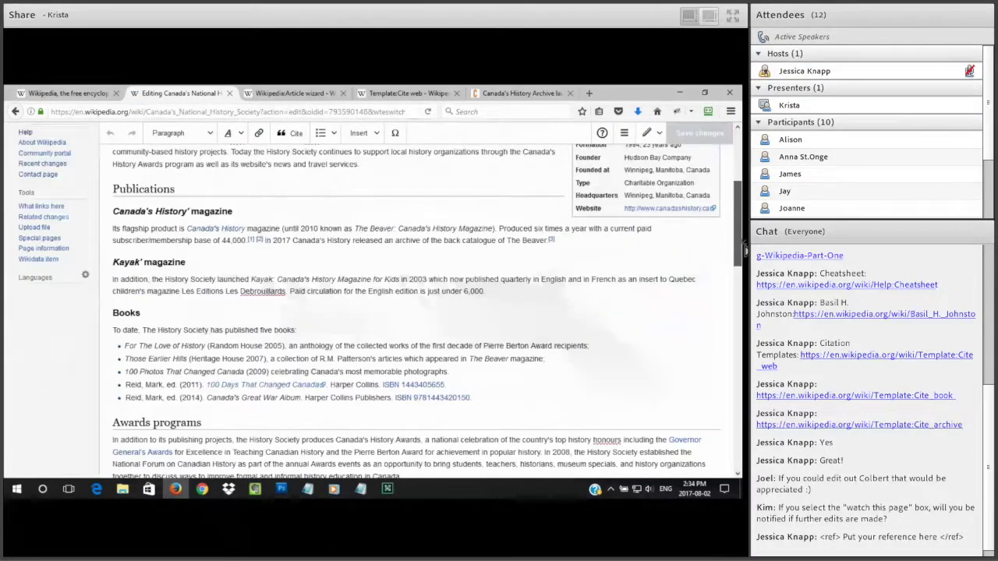
{"action": "scroll", "coordinate": [744, 265], "scroll_direction": "down", "scroll_amount": 1}
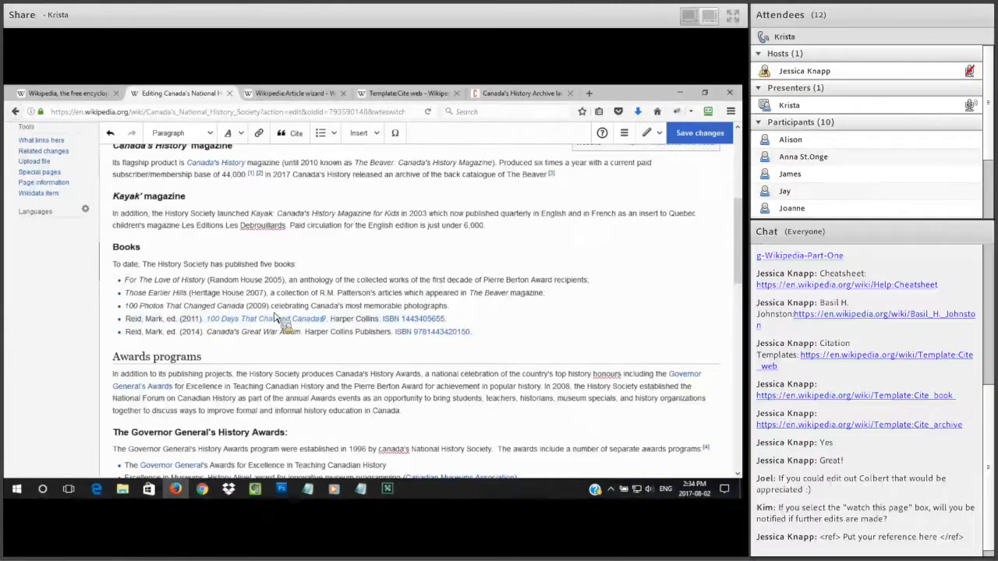
Start adding a Cite book template at the end of the 100 Photos That Changed Canada entry
{"action": "left_click", "coordinate": [363, 136]}
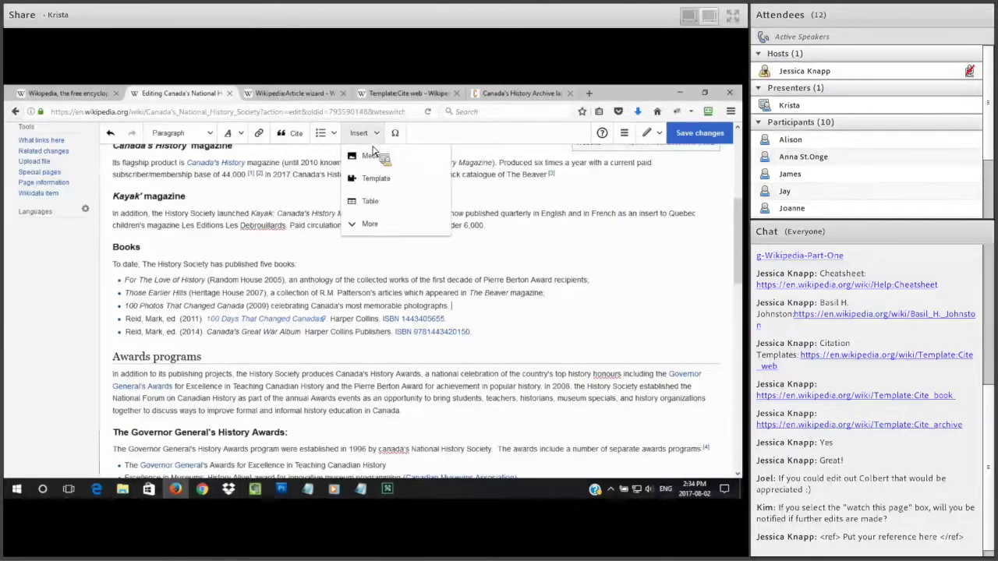
{"action": "left_click", "coordinate": [396, 190]}
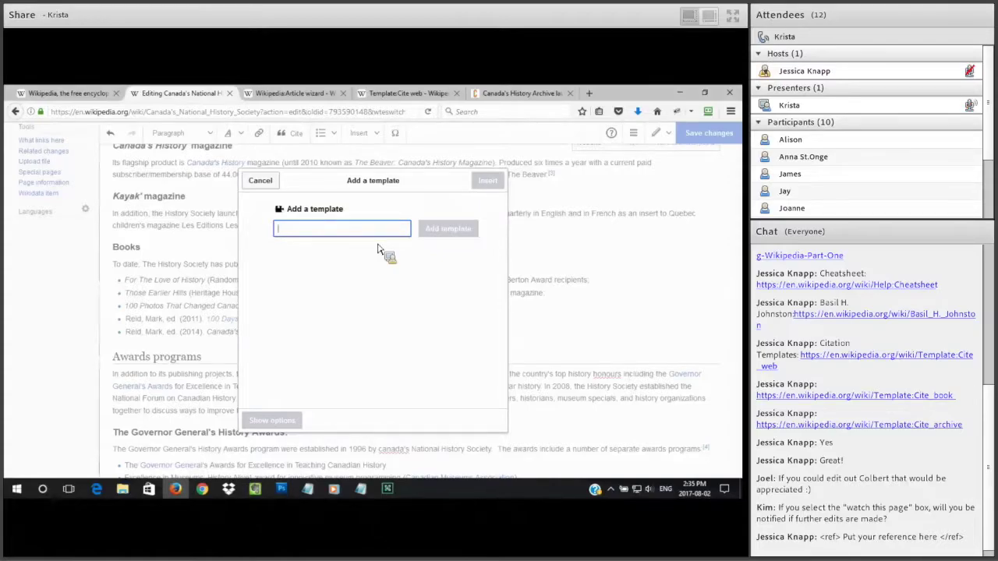
{"action": "type", "text": "cite"}
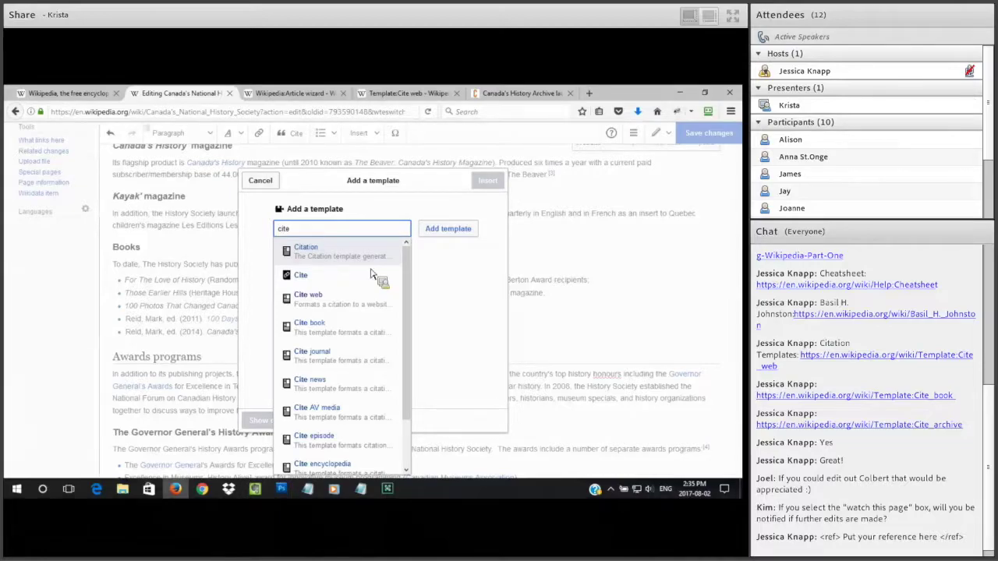
{"action": "left_click", "coordinate": [346, 339]}
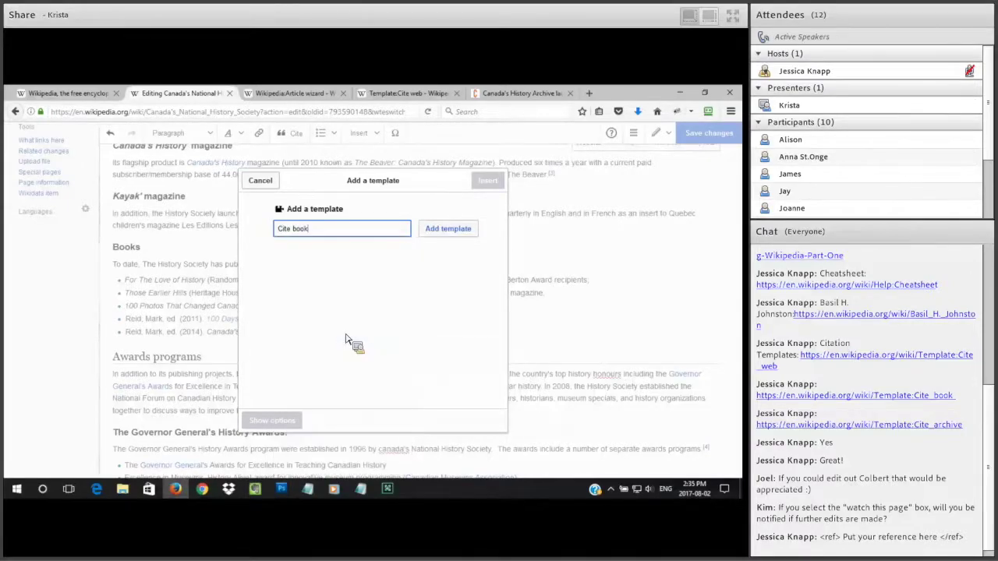
{"action": "left_click", "coordinate": [457, 236]}
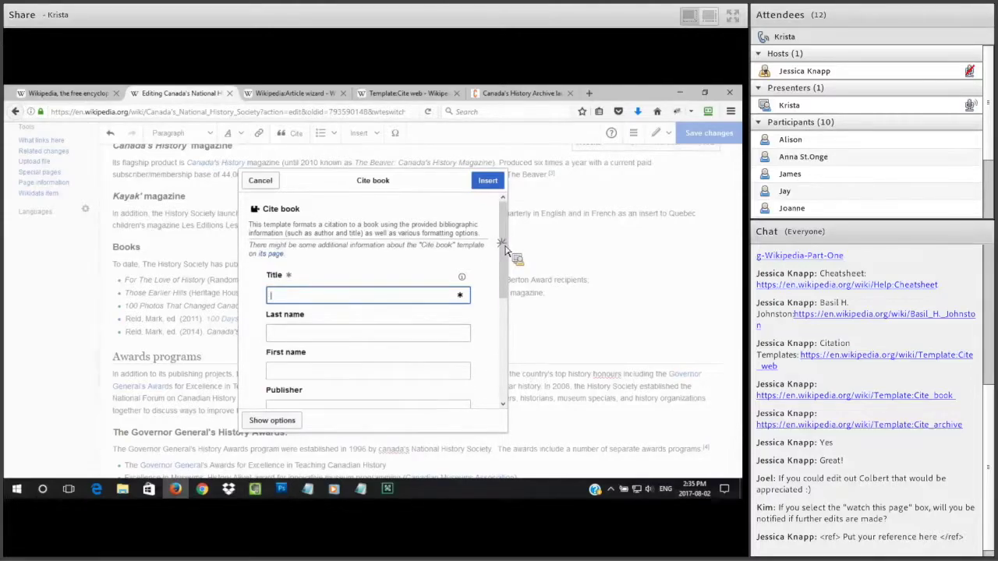
Examine the Cite book template's fields from title to pages cited, and expand its options for adding more information
{"action": "scroll", "coordinate": [502, 285], "scroll_direction": "down", "scroll_amount": 5}
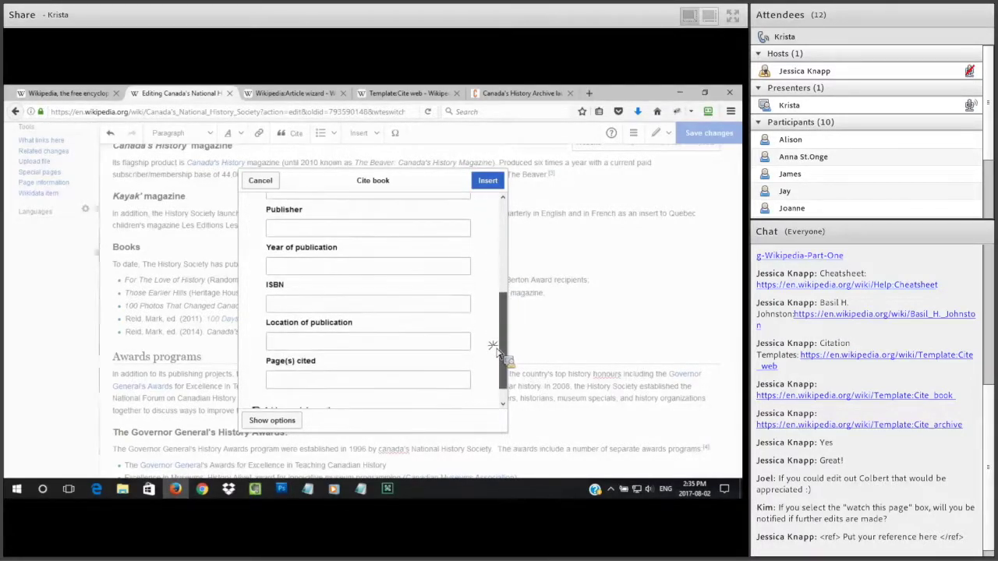
{"action": "scroll", "coordinate": [506, 244], "scroll_direction": "up", "scroll_amount": 5}
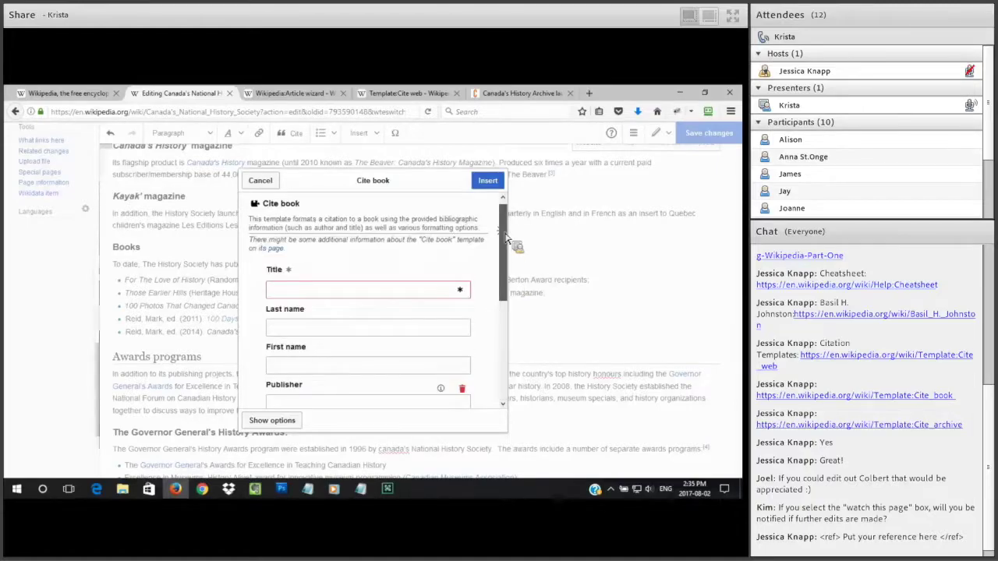
{"action": "scroll", "coordinate": [507, 303], "scroll_direction": "down", "scroll_amount": 3}
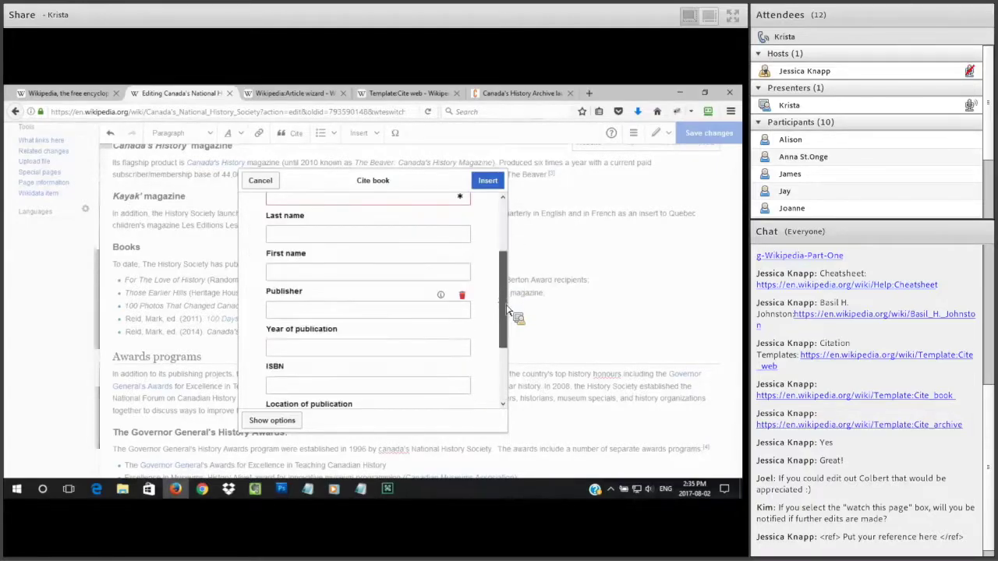
{"action": "scroll", "coordinate": [507, 302], "scroll_direction": "up", "scroll_amount": 1}
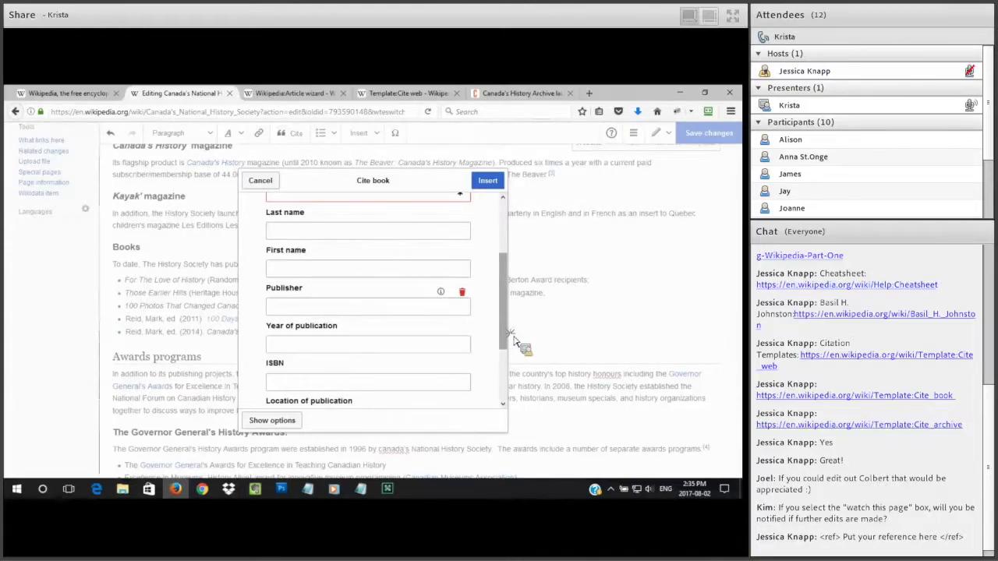
{"action": "scroll", "coordinate": [515, 343], "scroll_direction": "down", "scroll_amount": 3}
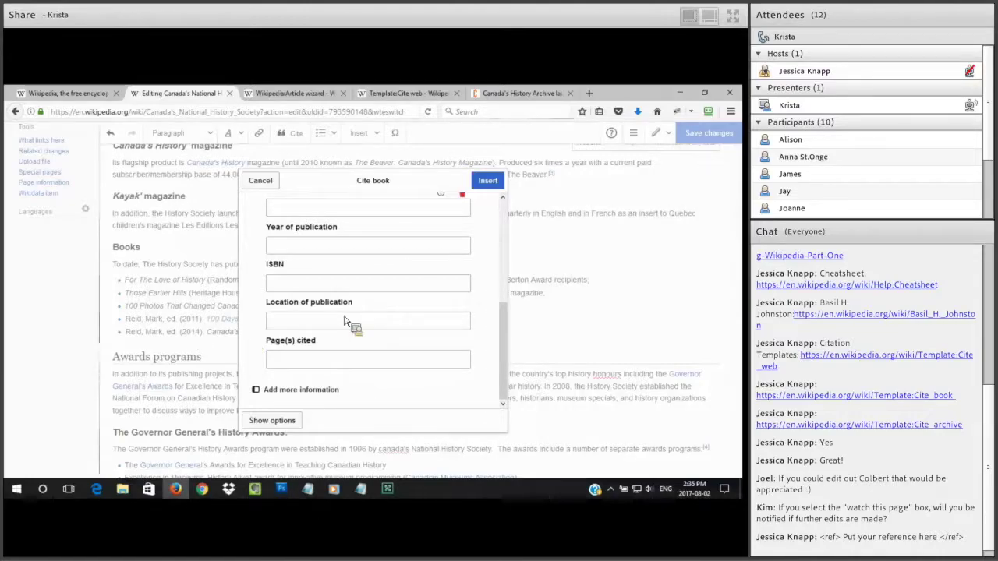
{"action": "left_click", "coordinate": [301, 392]}
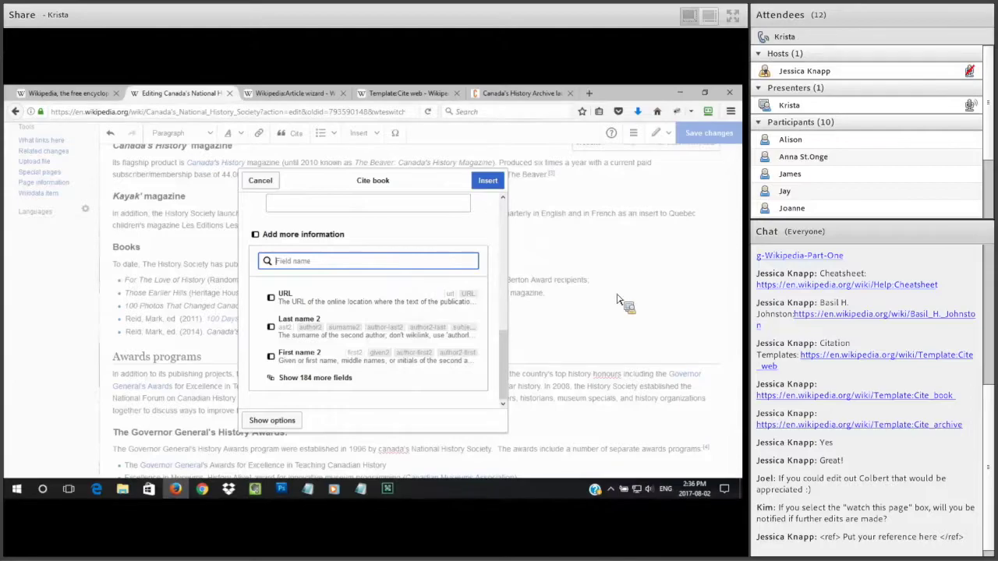
{"action": "scroll", "coordinate": [508, 305], "scroll_direction": "up", "scroll_amount": 4}
{"action": "scroll", "coordinate": [507, 244], "scroll_direction": "up", "scroll_amount": 4}
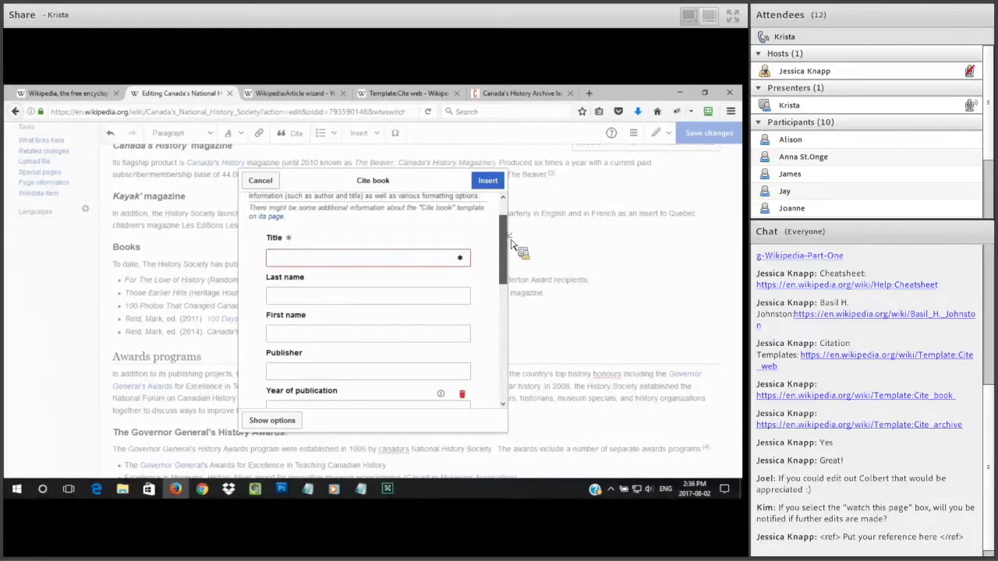
{"action": "scroll", "coordinate": [524, 305], "scroll_direction": "down", "scroll_amount": 5}
{"action": "scroll", "coordinate": [515, 324], "scroll_direction": "down", "scroll_amount": 2}
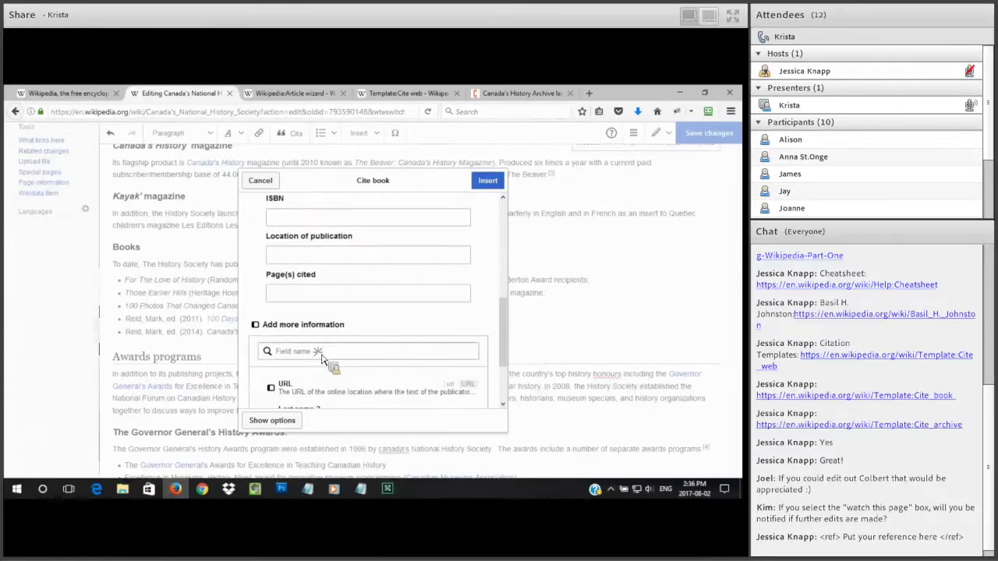
Search the additional Cite book fields for "editor", then cancel the template without inserting it
{"action": "left_click", "coordinate": [321, 352]}
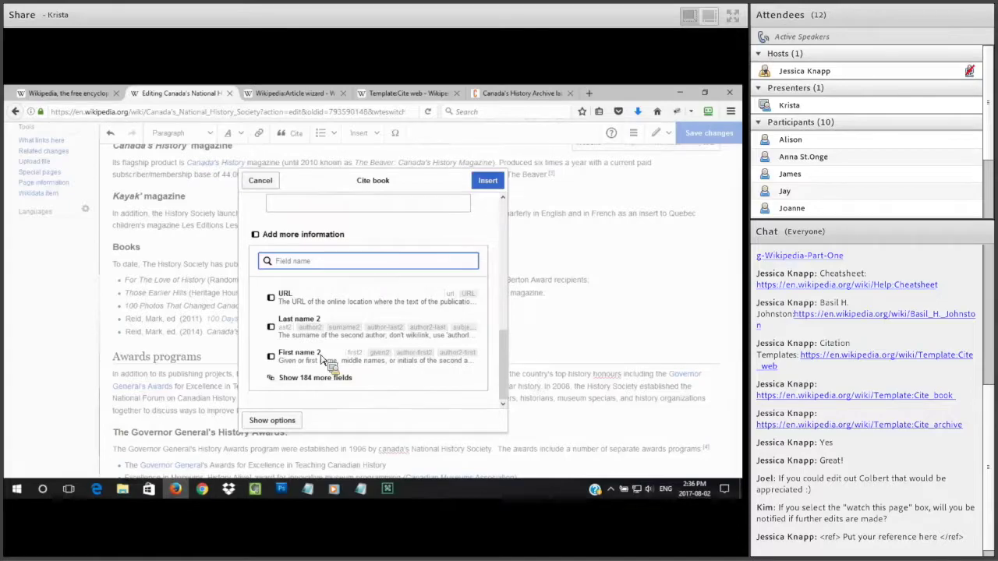
{"action": "type", "text": "editor"}
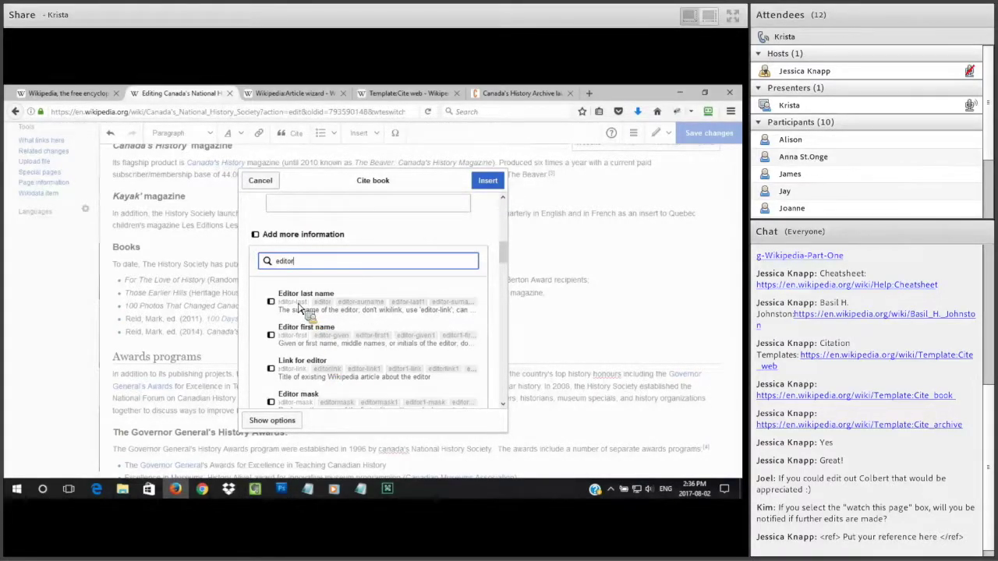
{"action": "left_click", "coordinate": [260, 181]}
Save the article changes with the edit summary left blank and return to the start of the article
{"action": "left_click", "coordinate": [722, 137]}
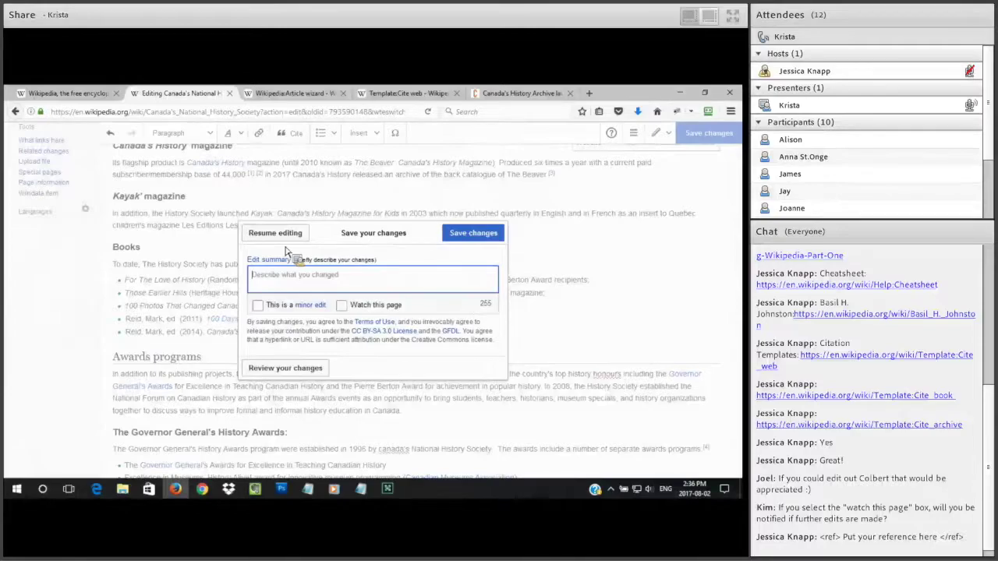
{"action": "left_click", "coordinate": [468, 245]}
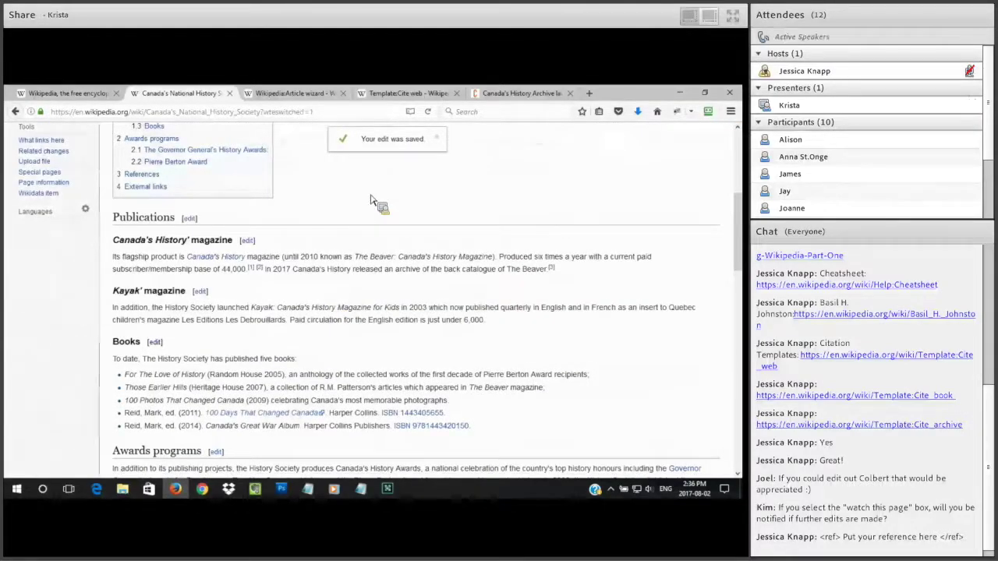
{"action": "scroll", "coordinate": [371, 201], "scroll_direction": "up", "scroll_amount": 1}
{"action": "scroll", "coordinate": [371, 200], "scroll_direction": "up", "scroll_amount": 5}
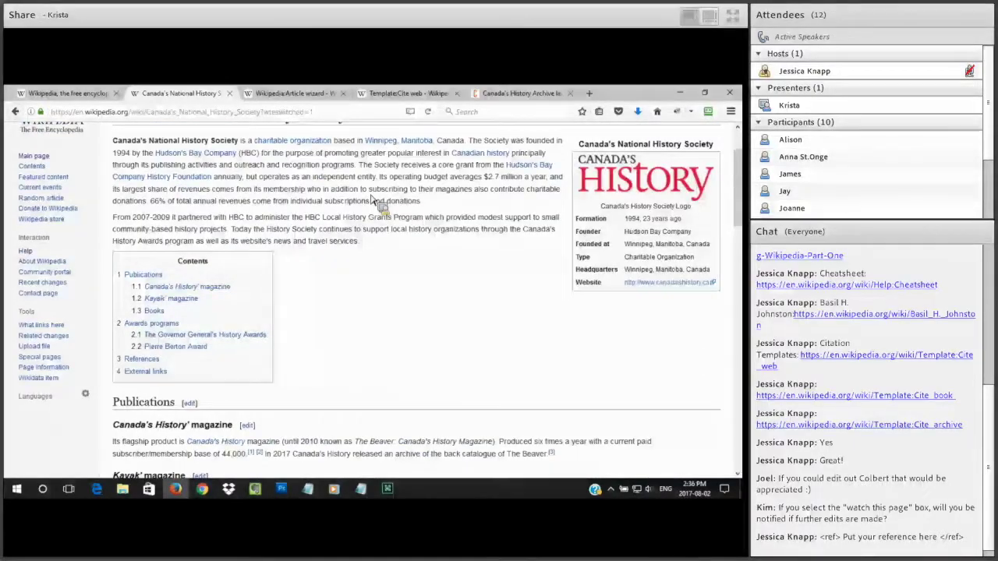
{"action": "scroll", "coordinate": [372, 200], "scroll_direction": "up", "scroll_amount": 1}
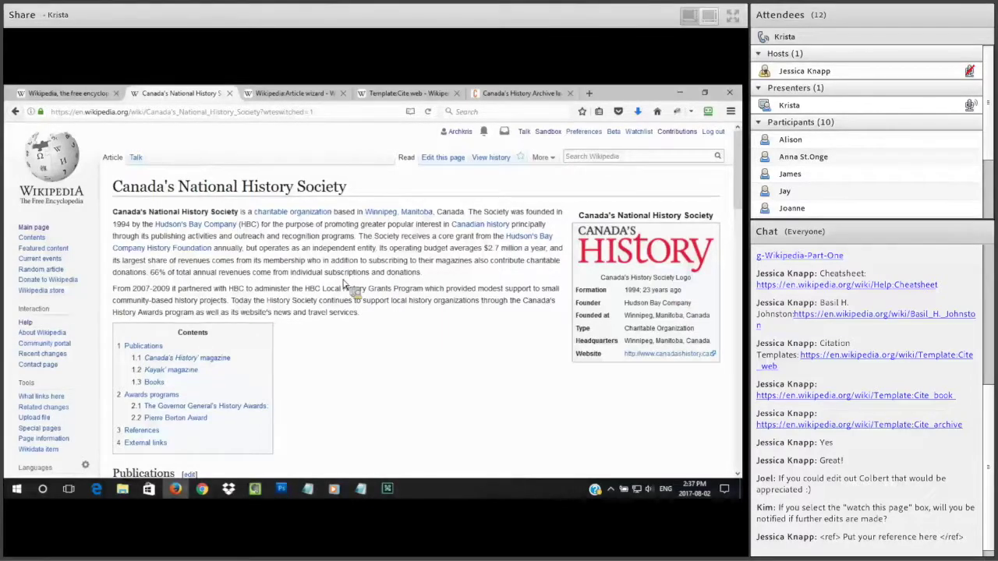
Switch to the Wikipedia:Article wizard page and review its introduction and the options for creating an article
{"action": "left_click", "coordinate": [288, 94]}
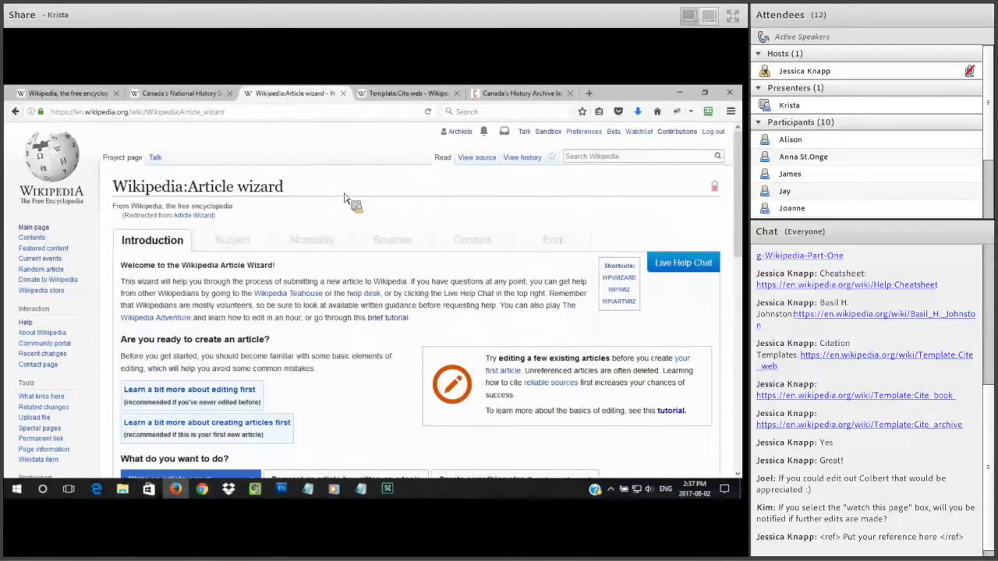
{"action": "scroll", "coordinate": [347, 199], "scroll_direction": "down", "scroll_amount": 1}
{"action": "scroll", "coordinate": [348, 201], "scroll_direction": "down", "scroll_amount": 1}
{"action": "scroll", "coordinate": [348, 201], "scroll_direction": "up", "scroll_amount": 2}
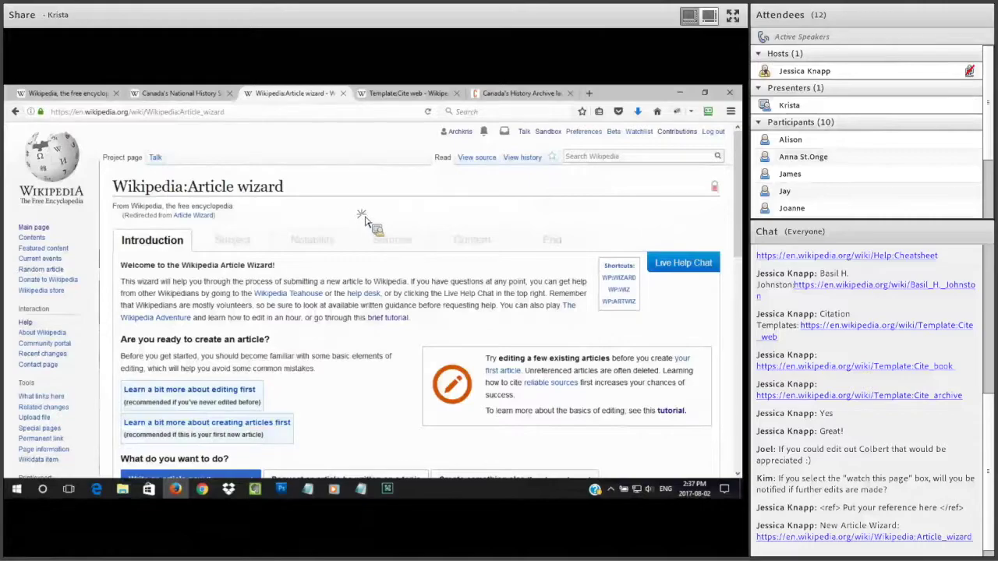
{"action": "scroll", "coordinate": [362, 215], "scroll_direction": "down", "scroll_amount": 3}
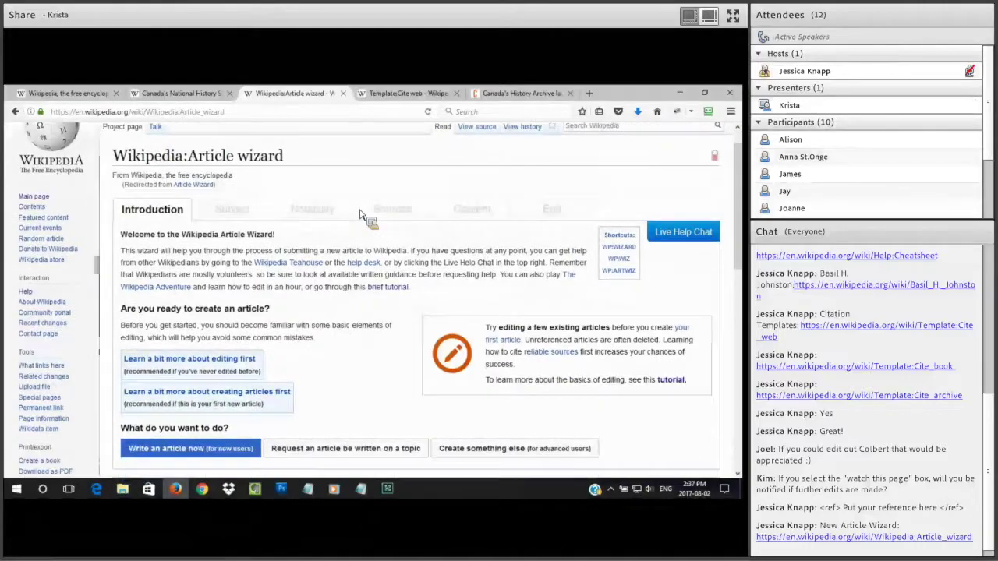